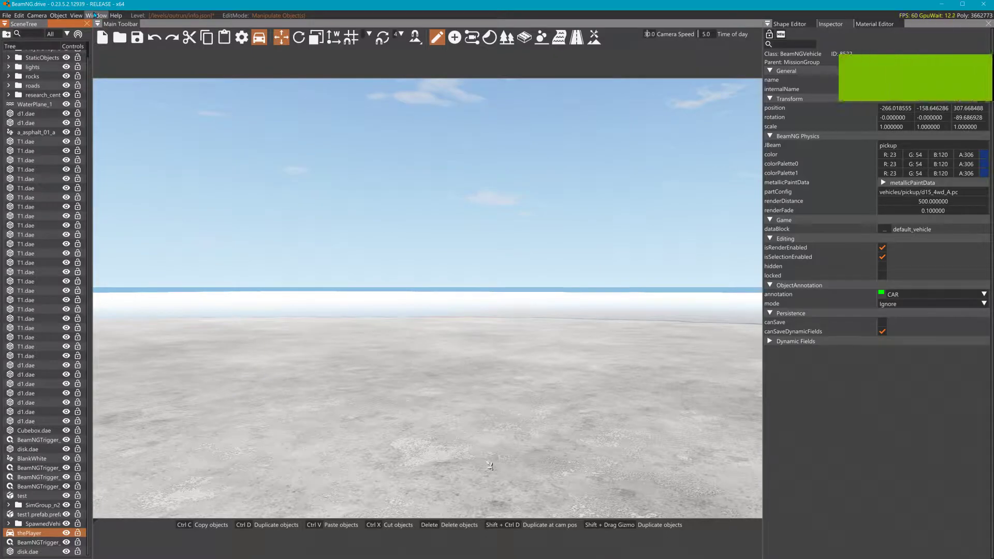
- Open the Asset Browser, place disk.dae from the outrun art folder into the scene, and close the browser
{"action": "left_click", "coordinate": [95, 15]}
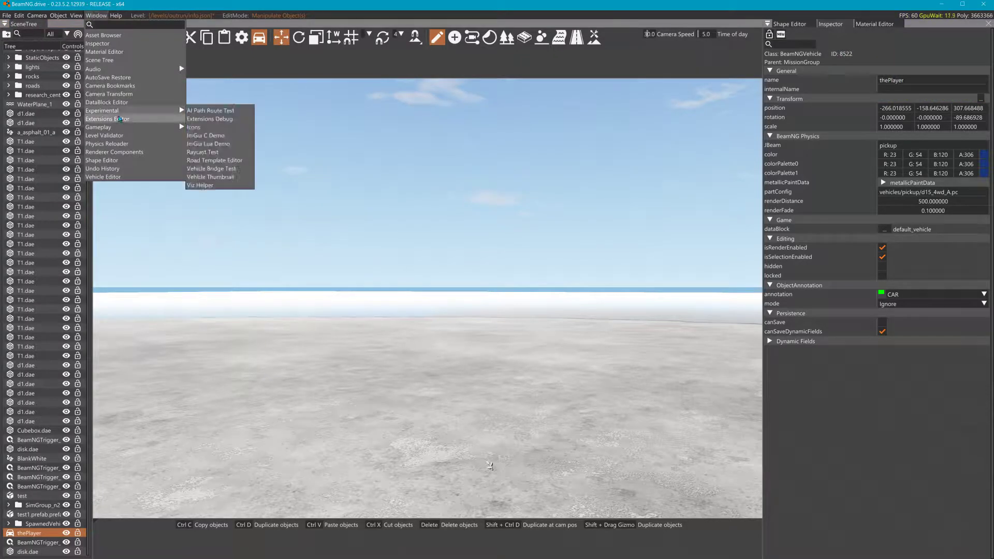
{"action": "mouse_move", "coordinate": [83, 11]}
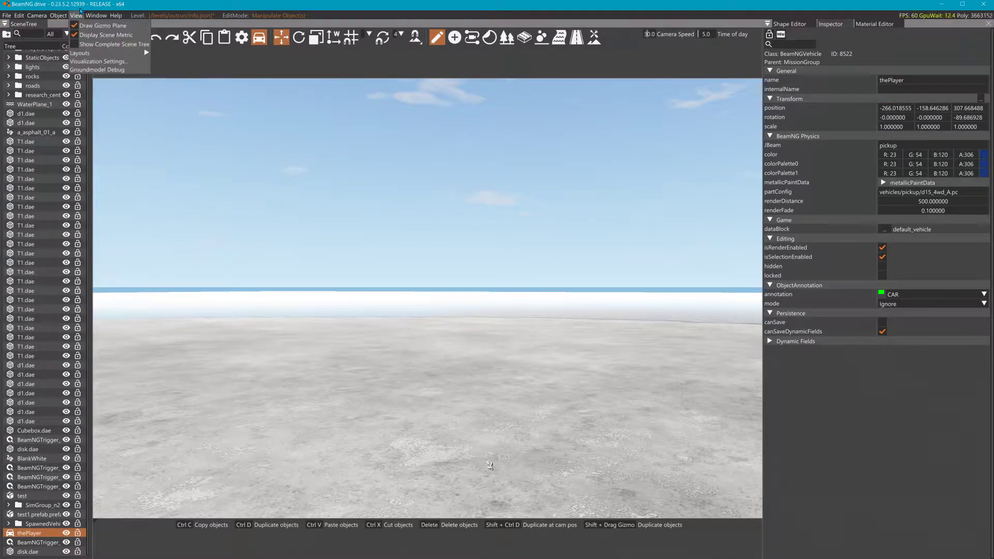
{"action": "left_click", "coordinate": [96, 15]}
{"action": "left_click", "coordinate": [96, 15]}
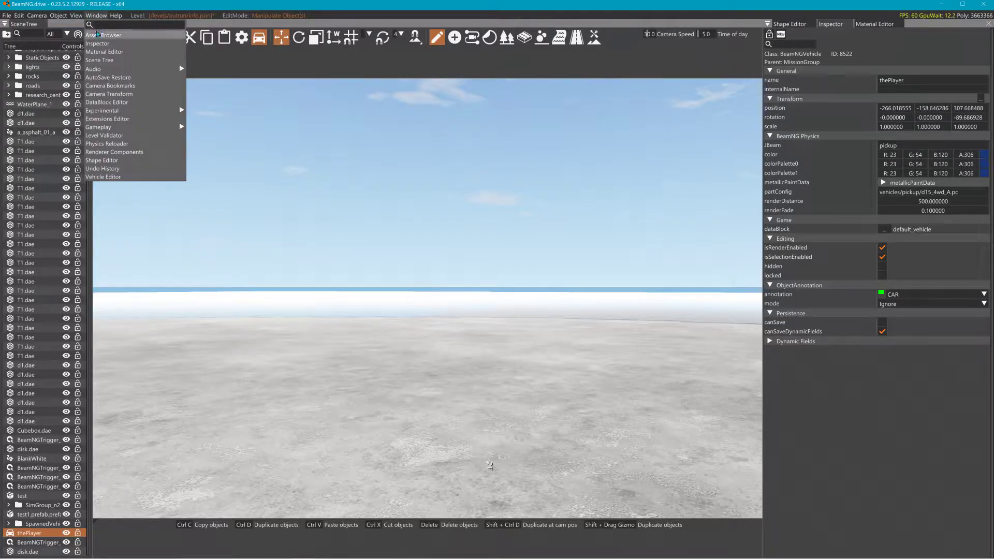
{"action": "left_click", "coordinate": [102, 35]}
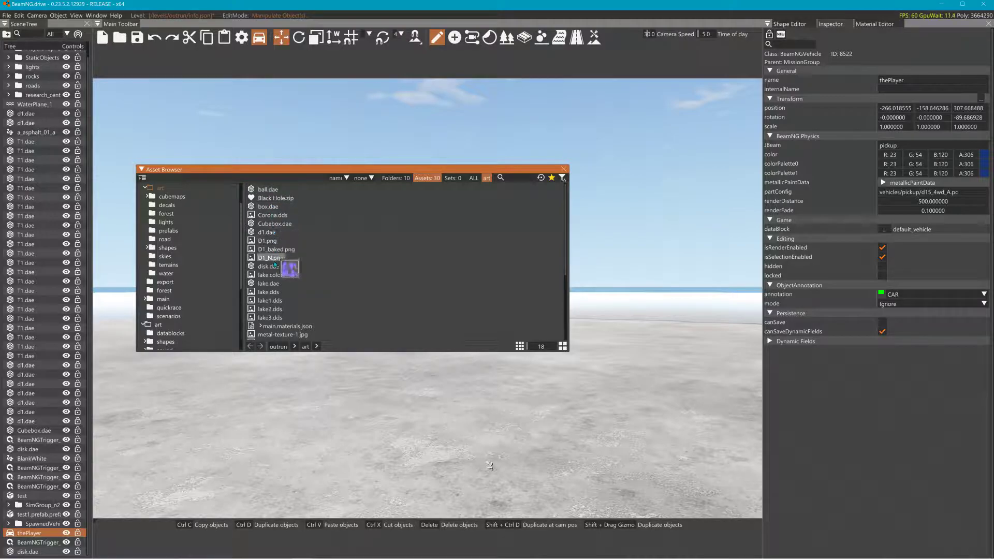
{"action": "left_click_drag", "start_coordinate": [274, 266], "coordinate": [425, 554]}
{"action": "left_click", "coordinate": [564, 169]}
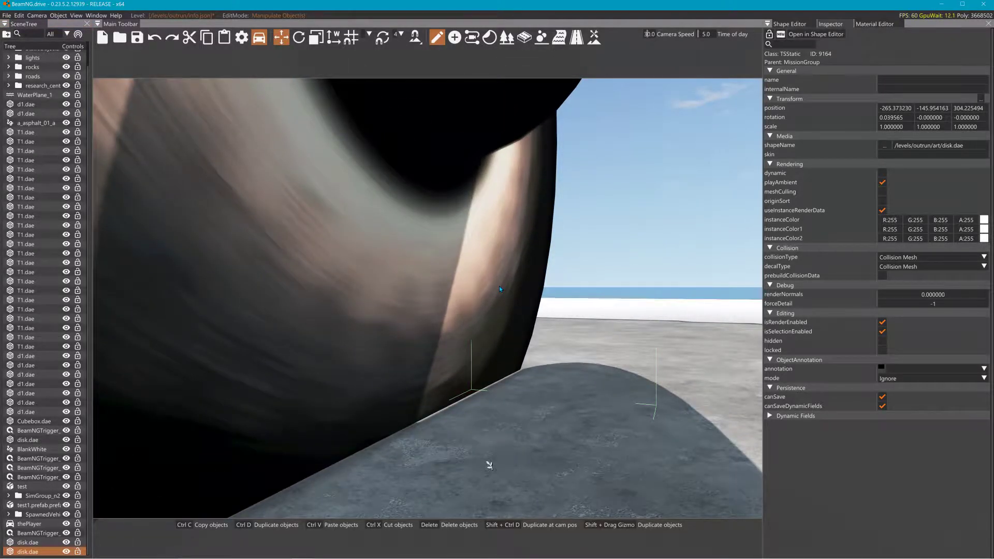
- Lower the newly placed disk.dae into the ground to a Z position of about 295.68
{"action": "key", "text": "s"}
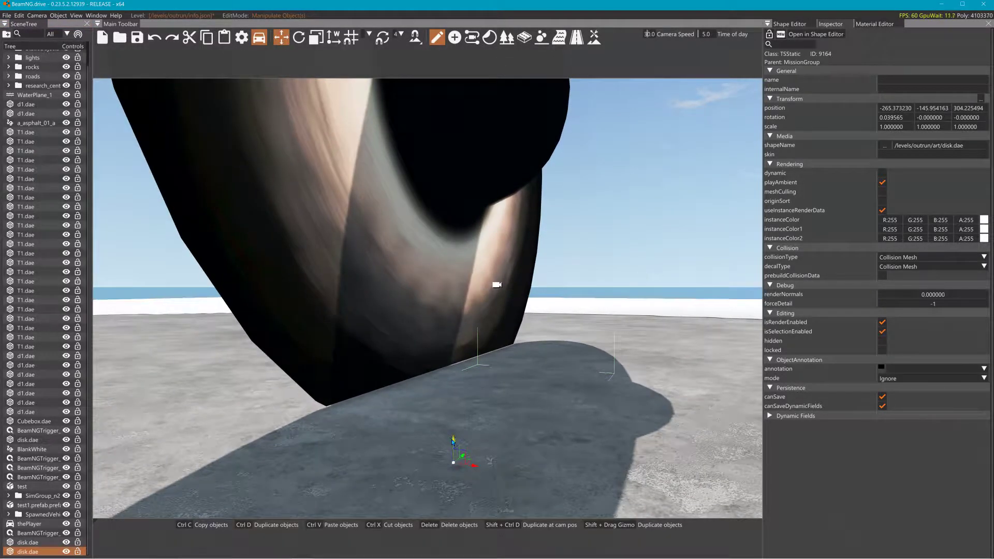
{"action": "left_click_drag", "start_coordinate": [453, 441], "coordinate": [456, 531]}
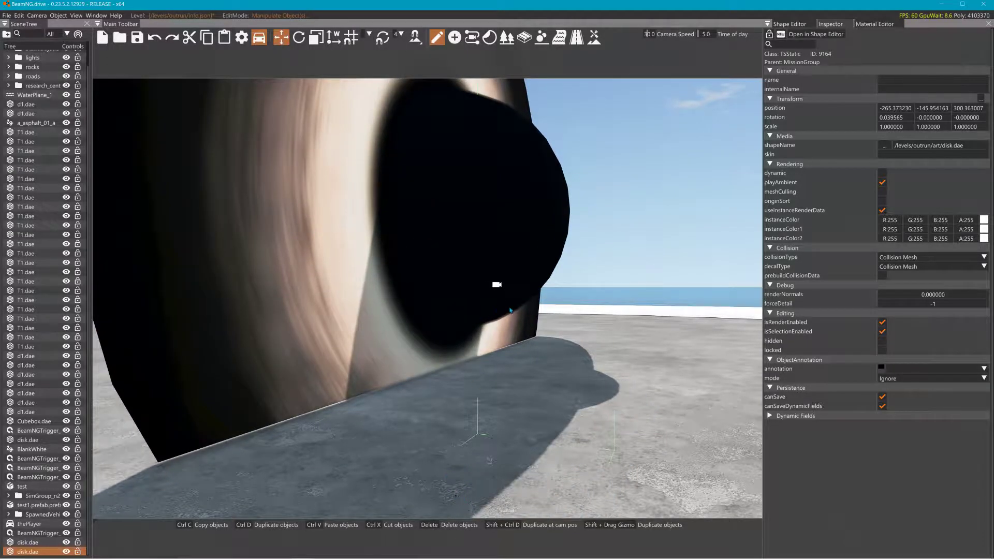
{"action": "key", "text": "s"}
{"action": "left_click_drag", "start_coordinate": [465, 485], "coordinate": [466, 558]}
{"action": "right_click_drag", "start_coordinate": [482, 499], "coordinate": [483, 515]}
{"action": "key", "text": "s"}
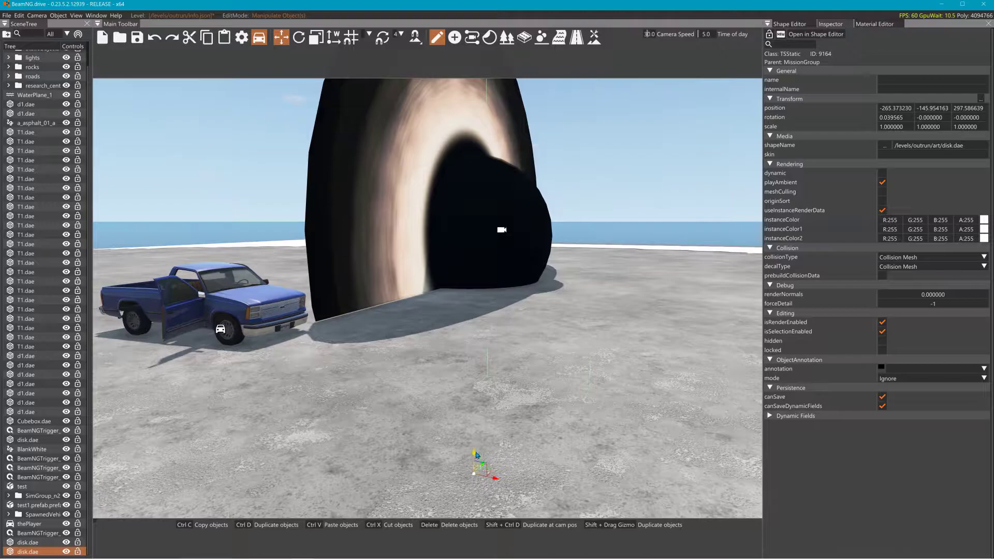
{"action": "left_click_drag", "start_coordinate": [477, 454], "coordinate": [488, 425]}
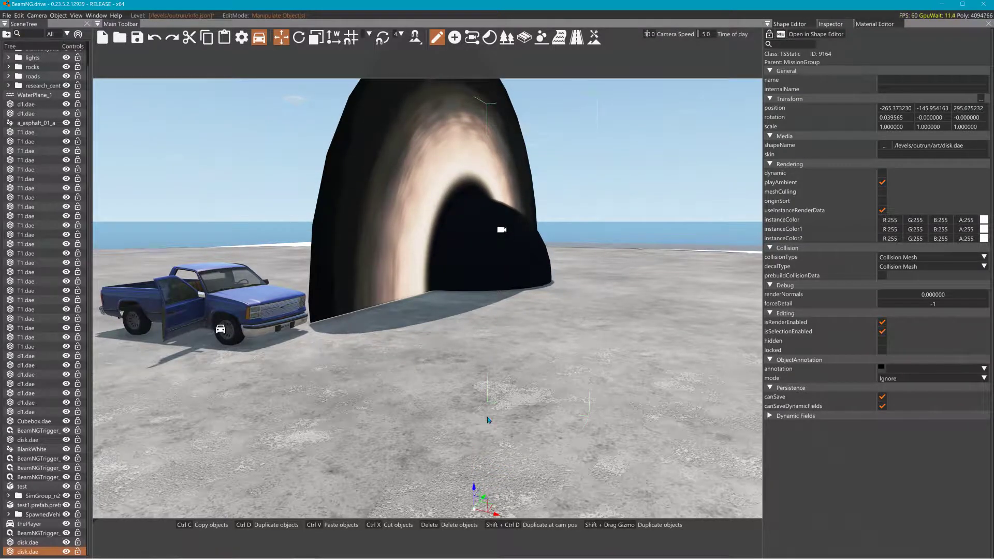
- Survey the level from the placed disk across to the log stairway between the two boulders
{"action": "key", "text": "a"}
{"action": "right_click_drag", "start_coordinate": [493, 416], "coordinate": [691, 393]}
{"action": "key", "text": "w"}
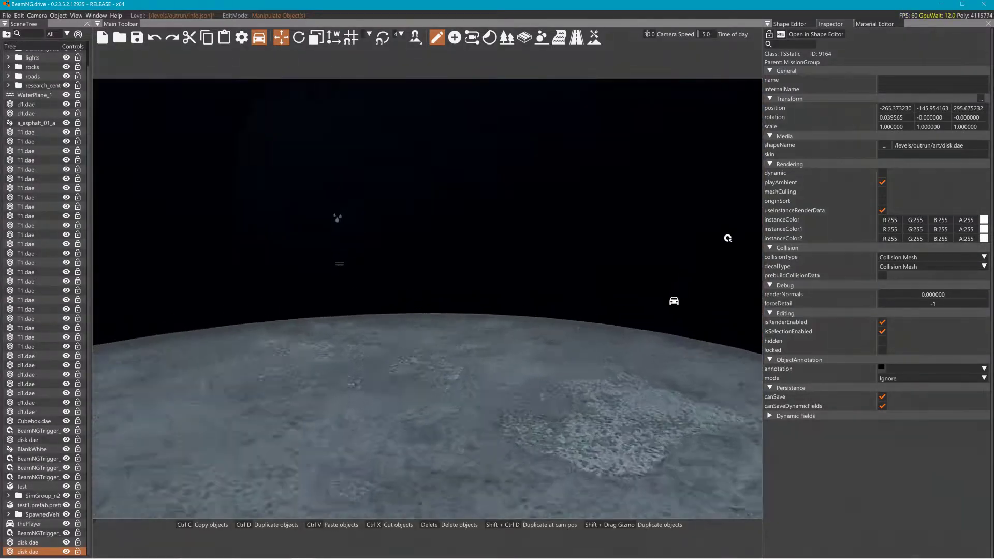
{"action": "key", "text": "w"}
{"action": "right_click_drag", "start_coordinate": [691, 393], "coordinate": [813, 407]}
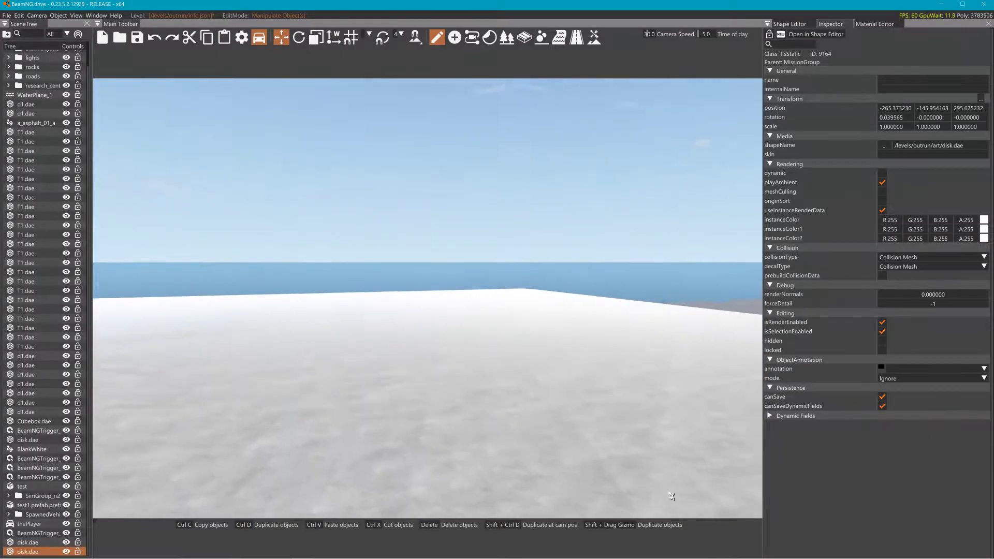
{"action": "key", "text": "s"}
{"action": "right_click_drag", "start_coordinate": [685, 502], "coordinate": [750, 509]}
{"action": "key", "text": "w"}
{"action": "key", "text": "w"}
{"action": "key", "text": "w"}
{"action": "key", "text": "w"}
{"action": "key", "text": "w"}
{"action": "key", "text": "w"}
{"action": "key", "text": "d"}
{"action": "right_click_drag", "start_coordinate": [635, 275], "coordinate": [691, 228]}
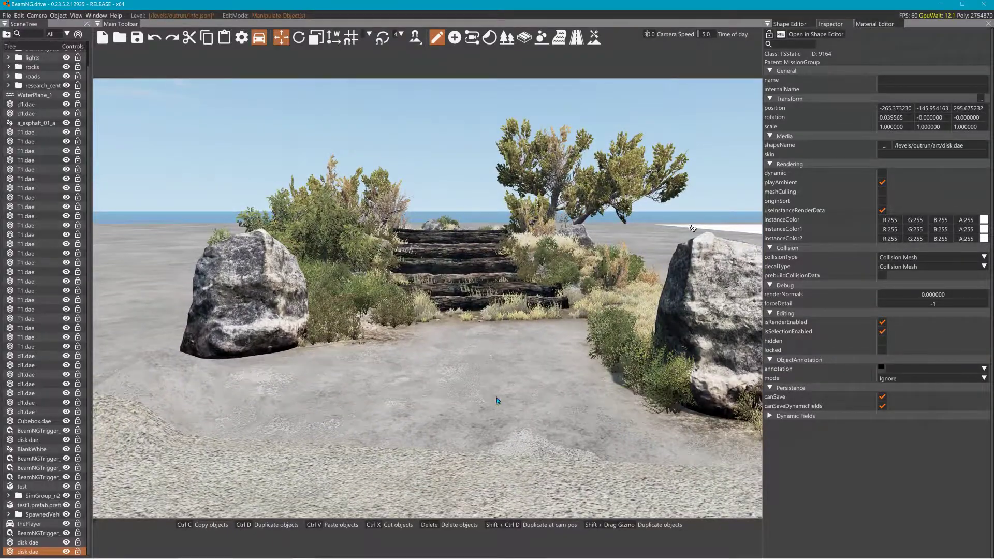
- Leave the world editor and relocate the pickup to the gravel patch in front of the log stairway using the free camera
{"action": "key", "text": "F11"}
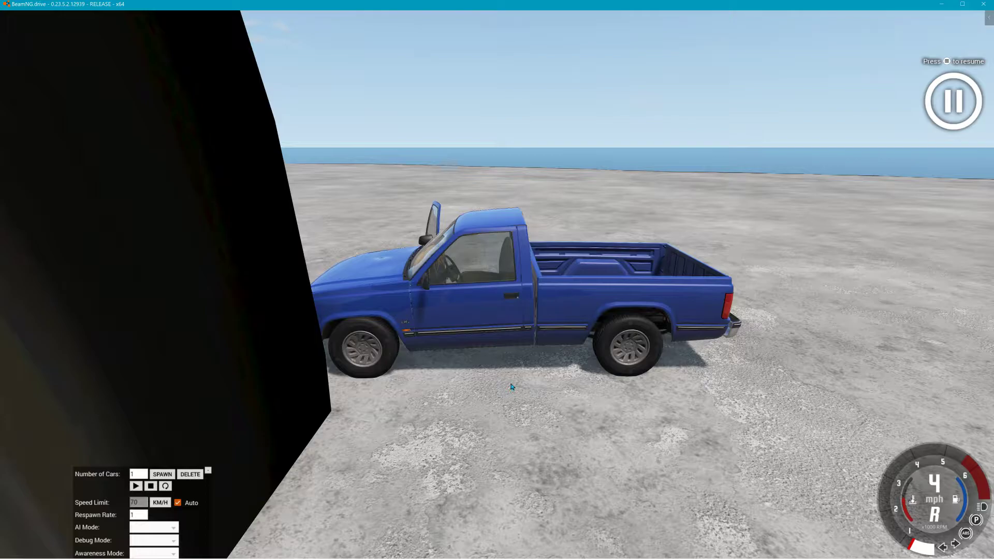
{"action": "key", "text": "shift+c"}
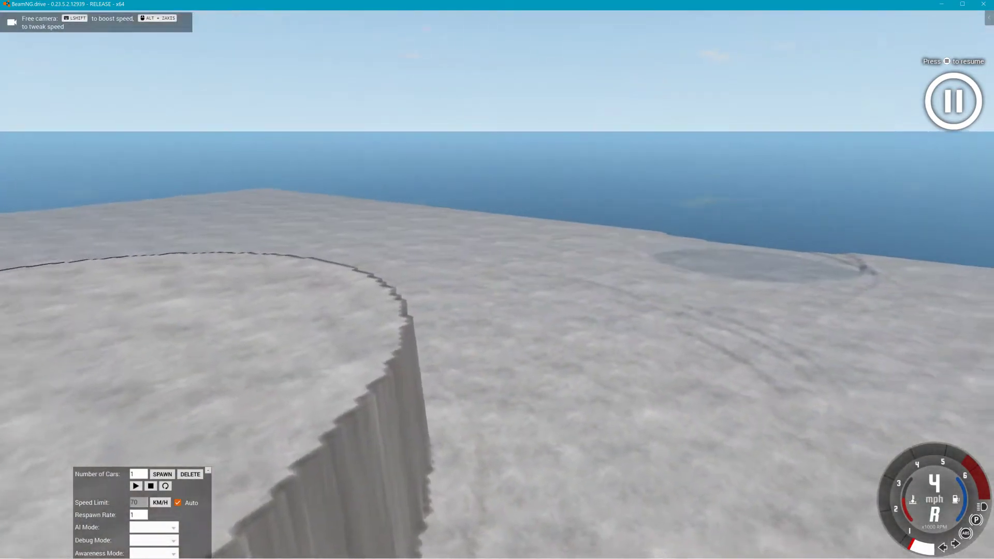
{"action": "key", "text": "w"}
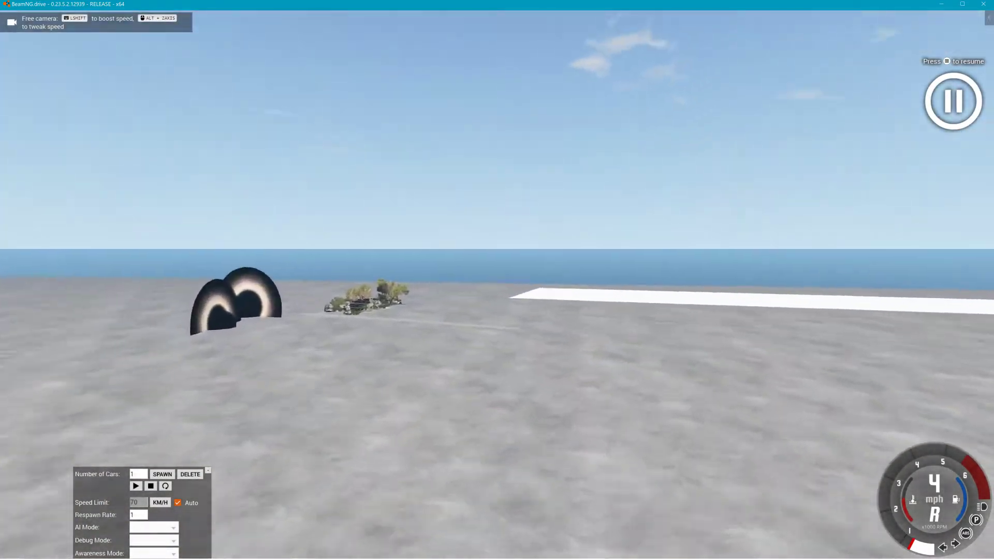
{"action": "key", "text": "w"}
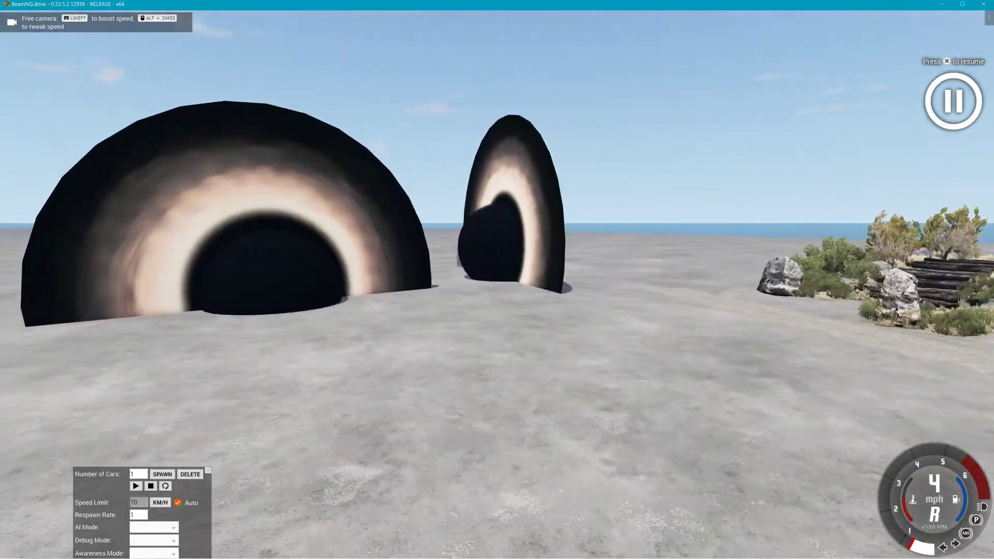
{"action": "key", "text": "d"}
{"action": "key", "text": "w"}
{"action": "key", "text": "s"}
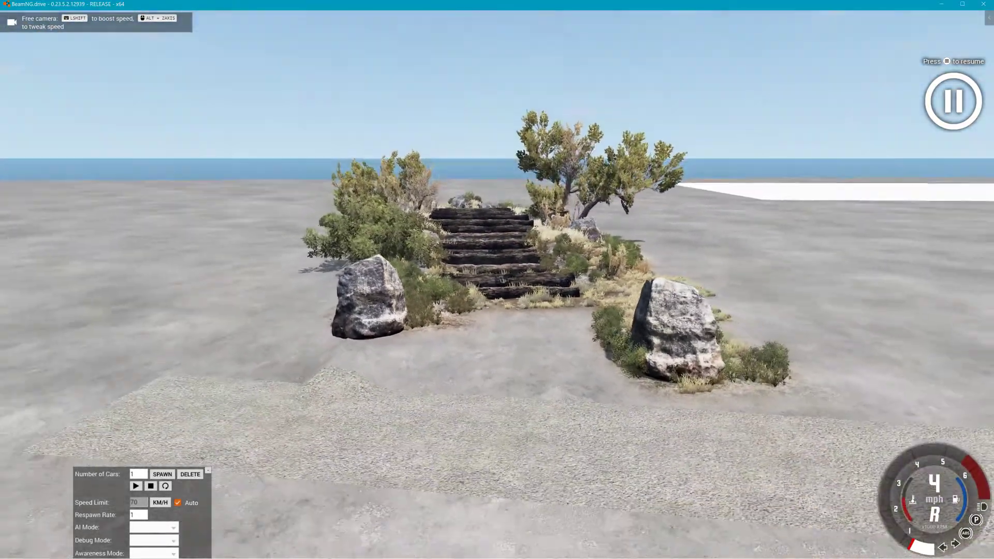
{"action": "key", "text": "w"}
{"action": "key", "text": "w"}
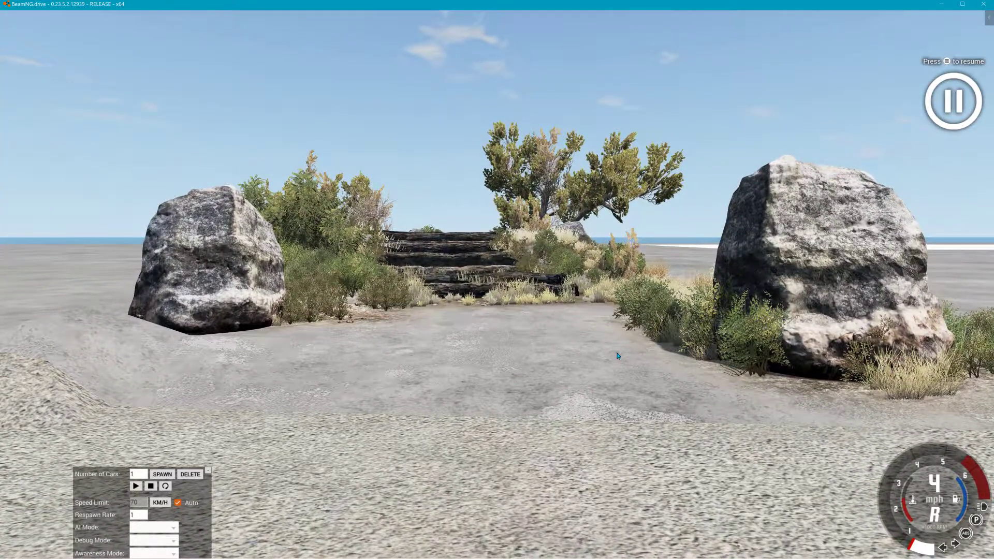
{"action": "key", "text": "shift+c"}
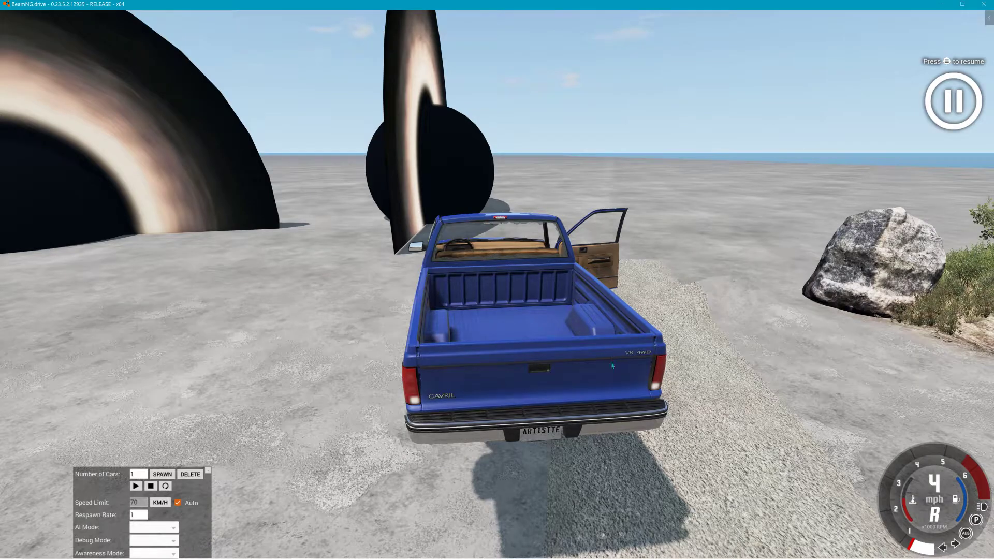
- Reset the pickup beside the log stairway and reopen the world editor
{"action": "right_click_drag", "start_coordinate": [614, 364], "coordinate": [624, 359]}
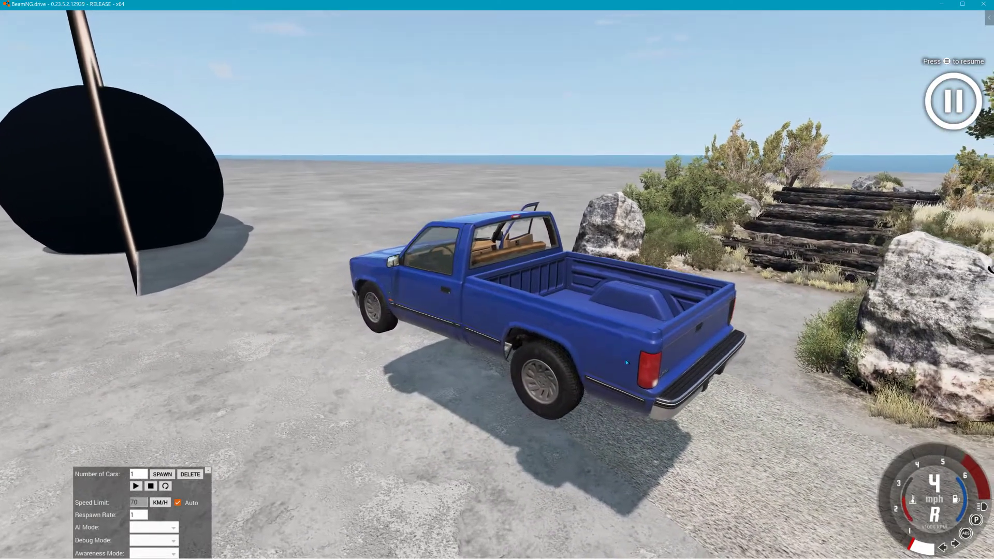
{"action": "key", "text": "r"}
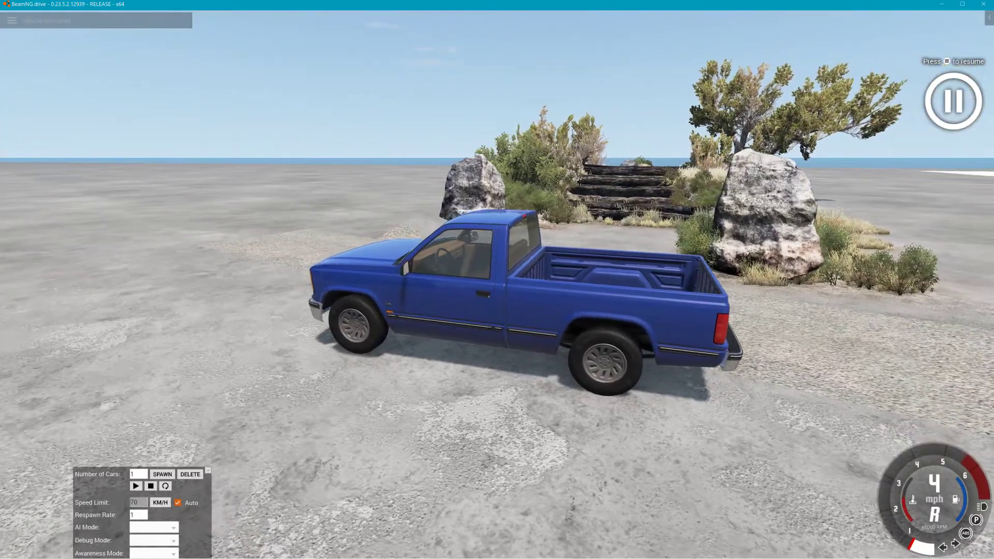
{"action": "key", "text": "F11"}
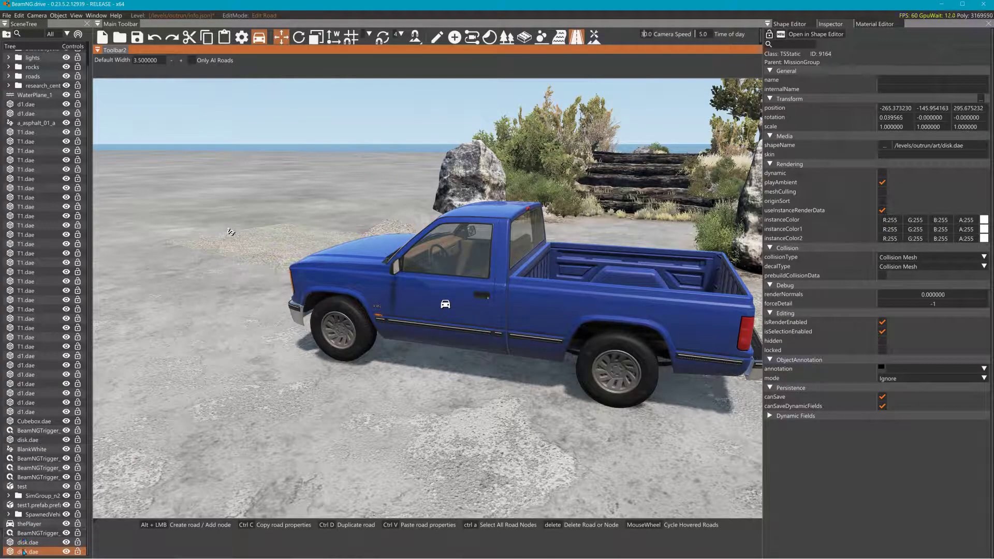
- Select thePlayer in the scene tree and copy the X value of its position
{"action": "left_click", "coordinate": [29, 534]}
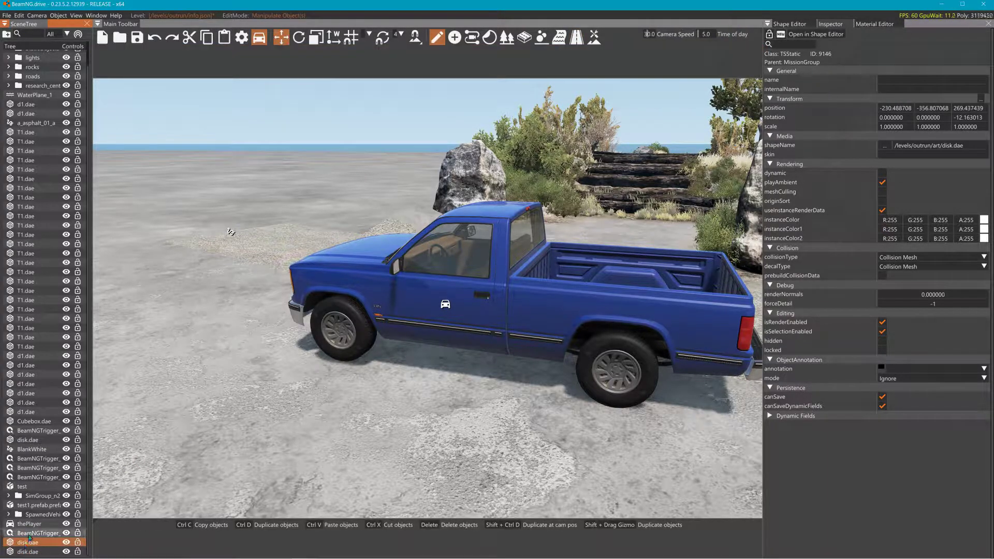
{"action": "left_click", "coordinate": [33, 528]}
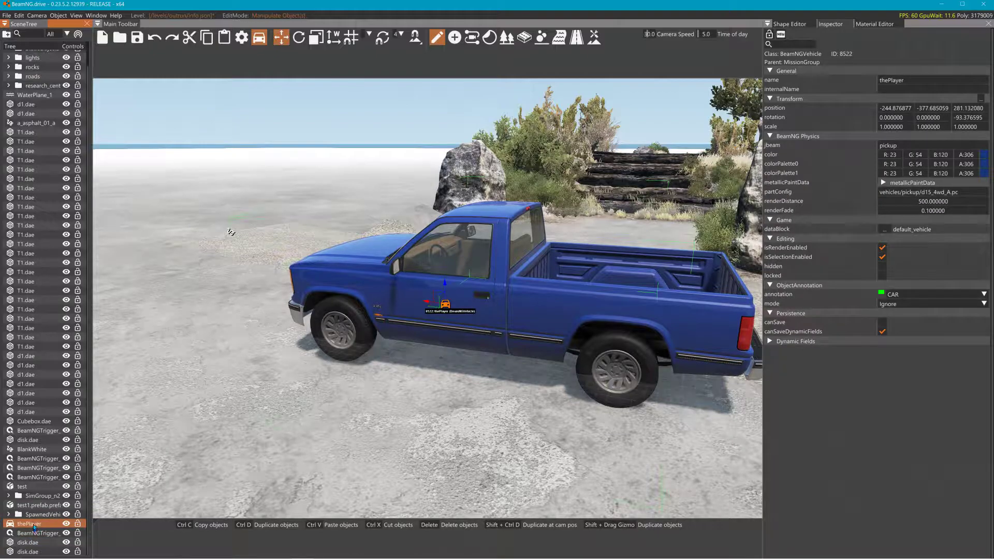
{"action": "left_click", "coordinate": [888, 118]}
{"action": "left_click", "coordinate": [887, 108]}
{"action": "key", "text": "ctrl+c"}
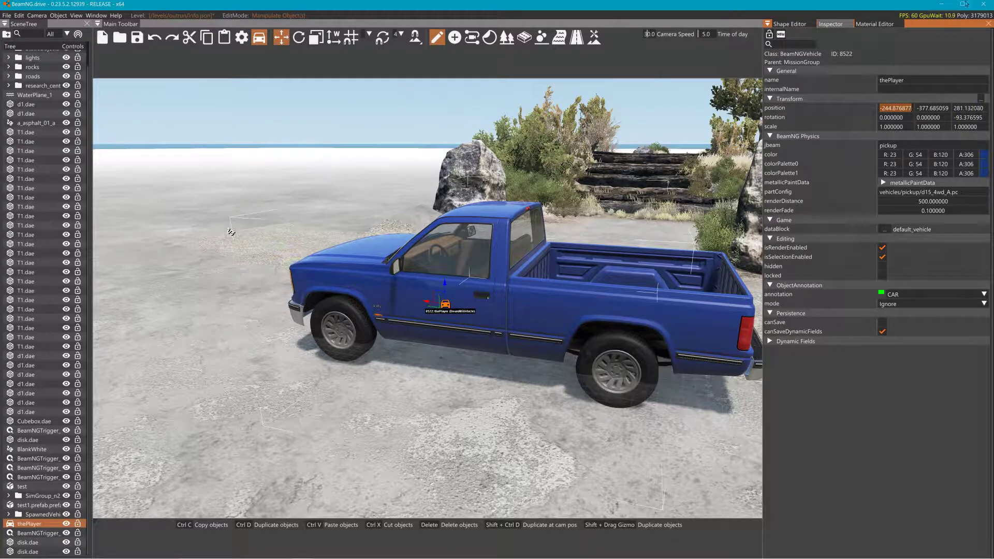
- Switch to the teleportPlayer script in Notepad and replace the first position coordinate with -244.876877
{"action": "left_click", "coordinate": [940, 4]}
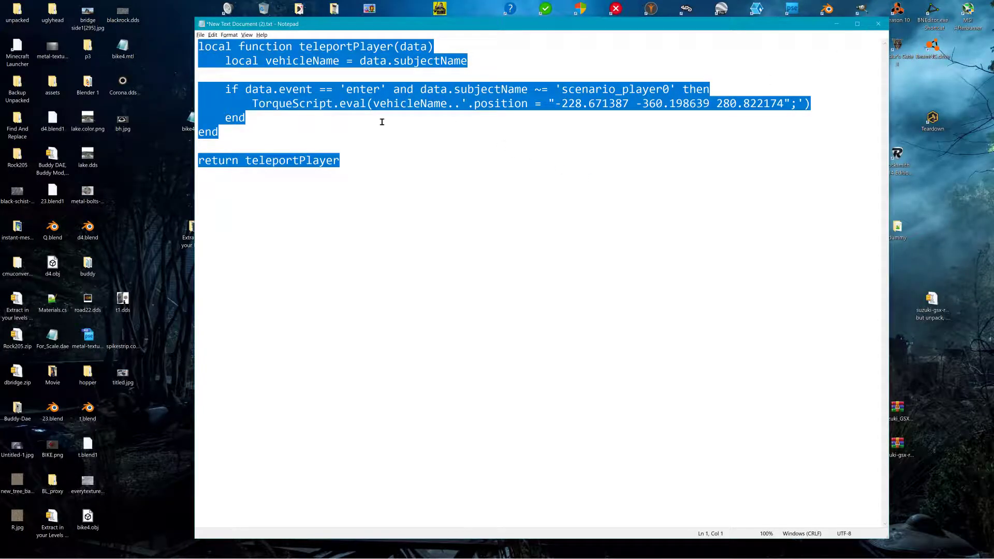
{"action": "left_click", "coordinate": [434, 178]}
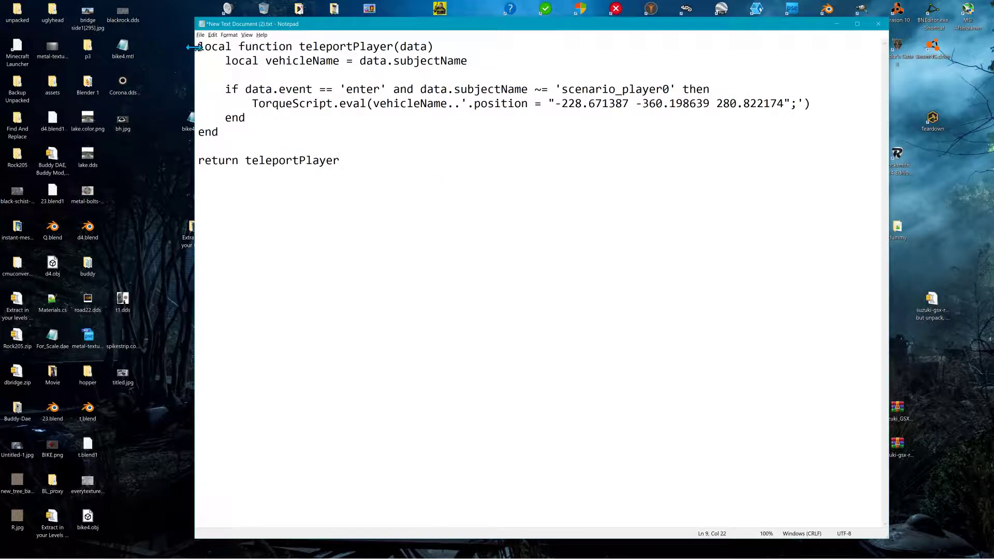
{"action": "left_click_drag", "start_coordinate": [194, 47], "coordinate": [557, 174]}
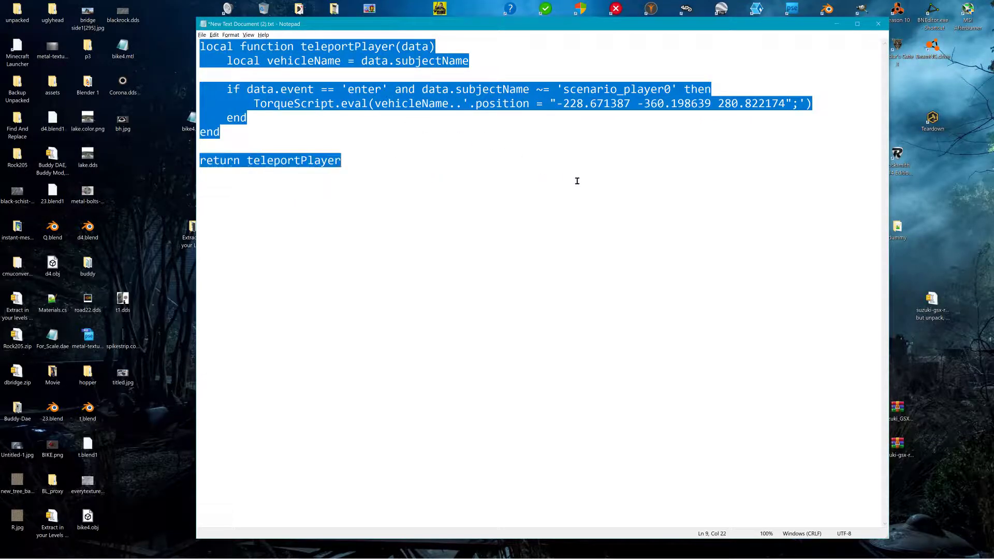
{"action": "left_click", "coordinate": [577, 181]}
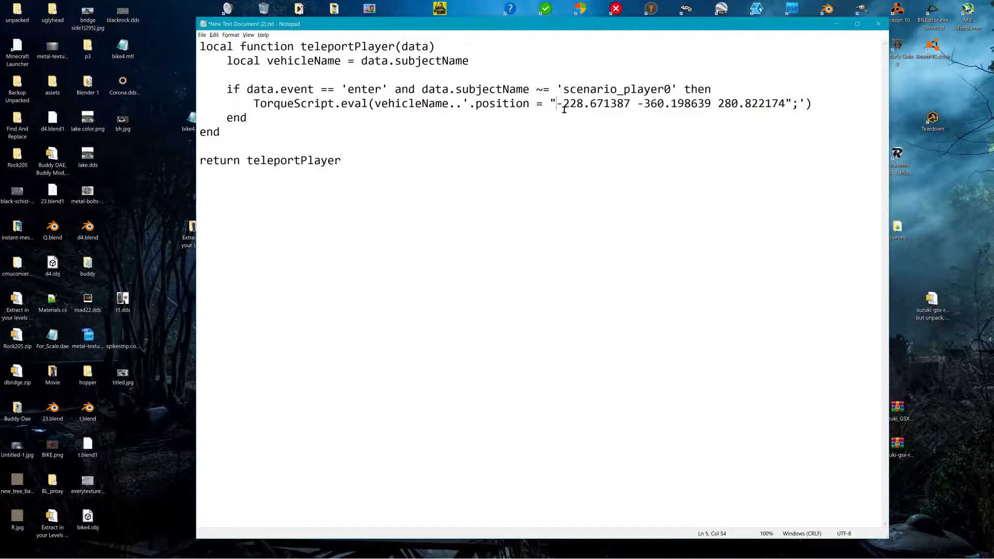
{"action": "left_click_drag", "start_coordinate": [564, 109], "coordinate": [636, 110]}
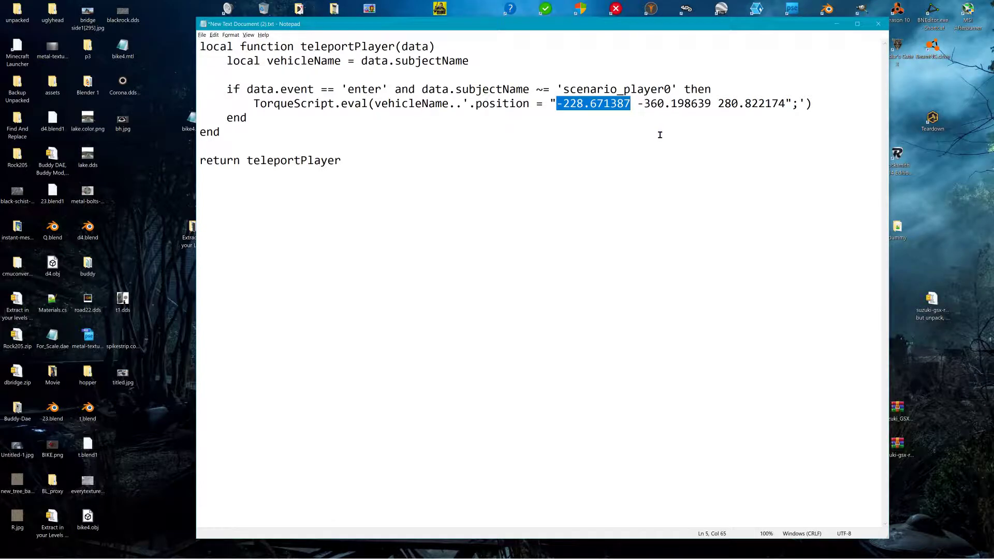
{"action": "key", "text": "ctrl+v"}
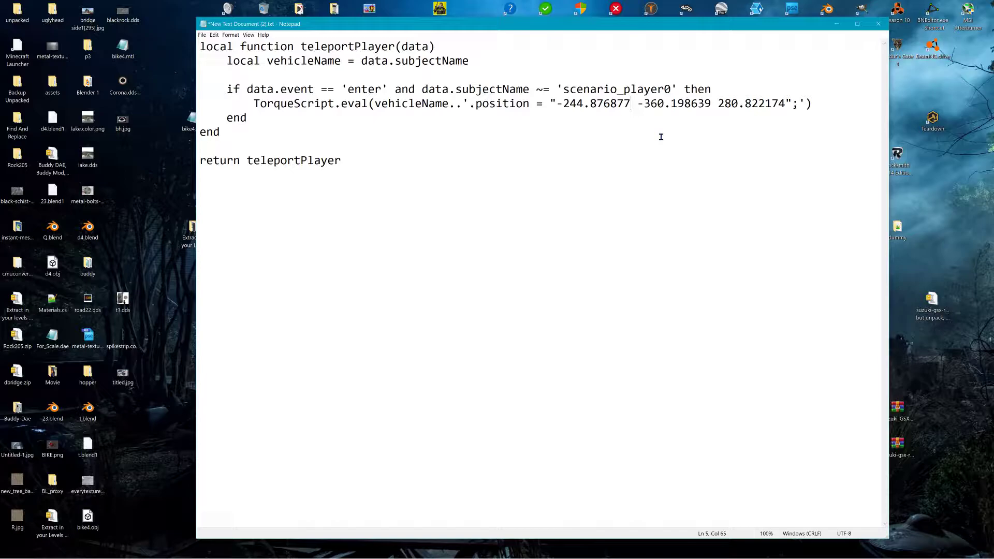
- Copy thePlayer's Y position from BeamNG.drive, set the script's second coordinate in Notepad to -377.685059, and return to the world editor
{"action": "key", "text": "alt+Tab"}
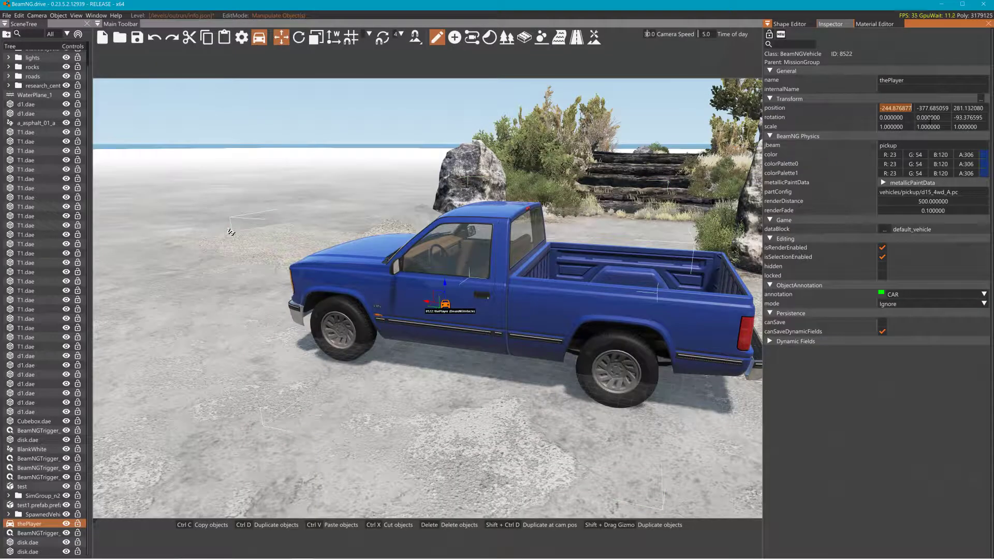
{"action": "key", "text": "Tab"}
{"action": "key", "text": "ctrl+c"}
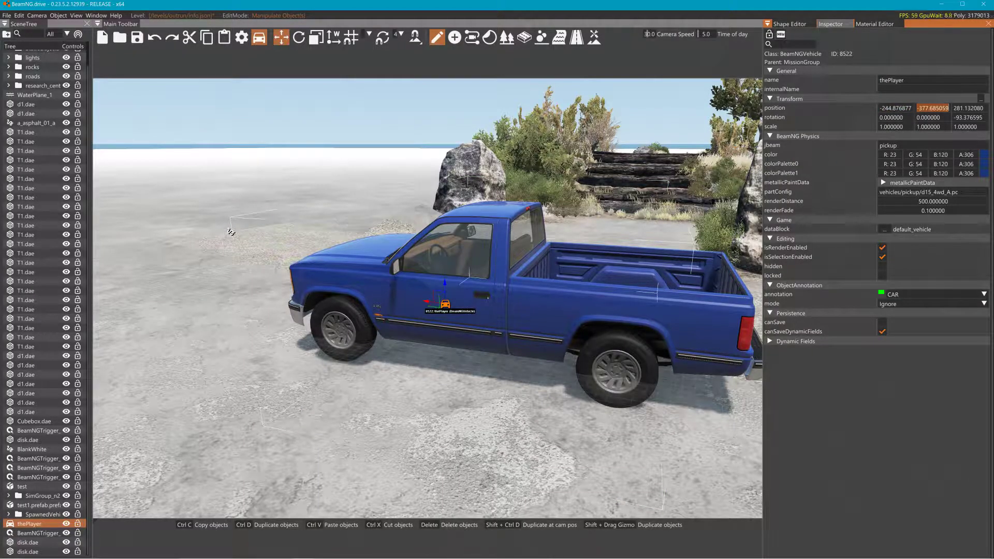
{"action": "key", "text": "alt+Tab"}
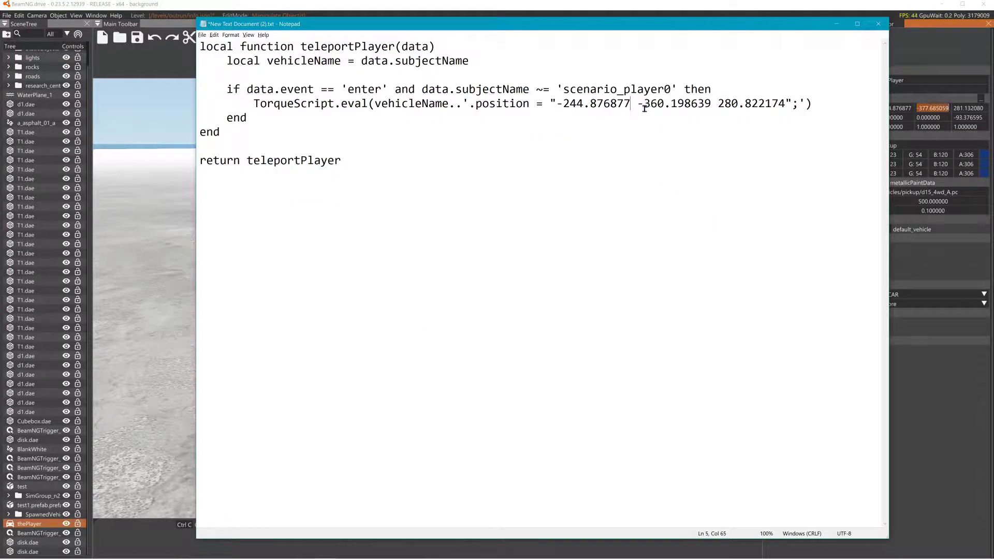
{"action": "left_click_drag", "start_coordinate": [641, 106], "coordinate": [712, 109]}
{"action": "key", "text": "ctrl+v"}
{"action": "key", "text": "alt+Tab"}
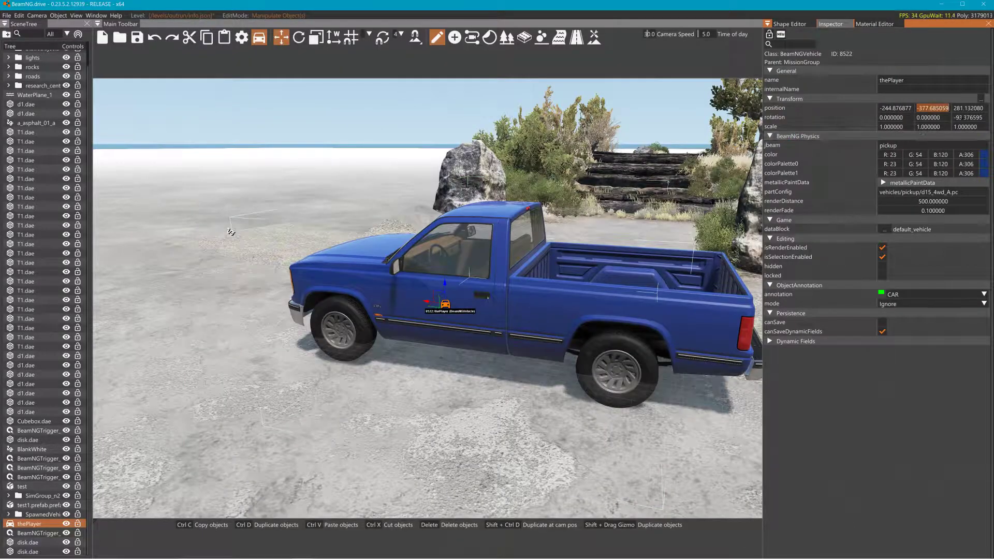
- Set the script's third coordinate in Notepad to thePlayer's Z position, 281.132080, copy the whole script and return to BeamNG.drive
{"action": "double_click", "coordinate": [968, 108]}
{"action": "key", "text": "ctrl+c"}
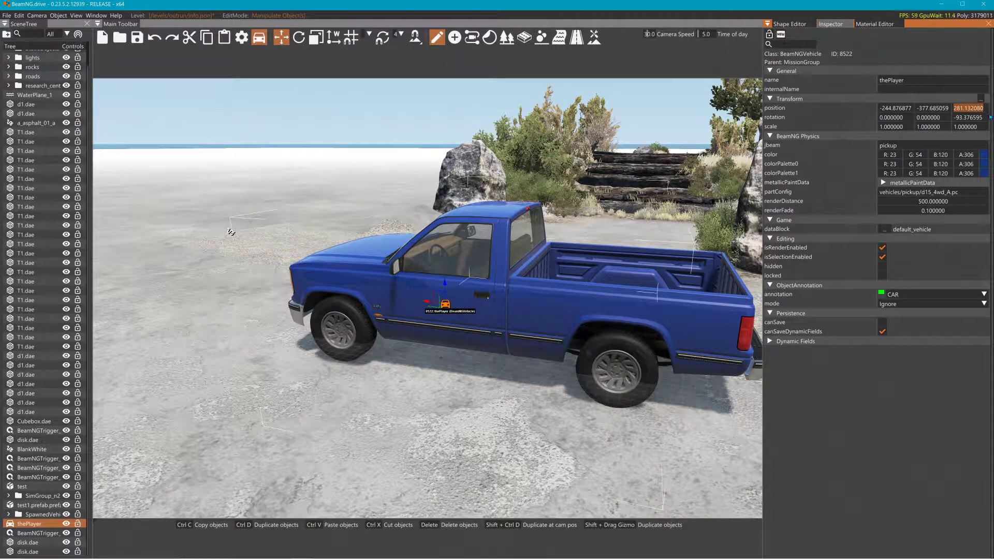
{"action": "key", "text": "alt+Tab"}
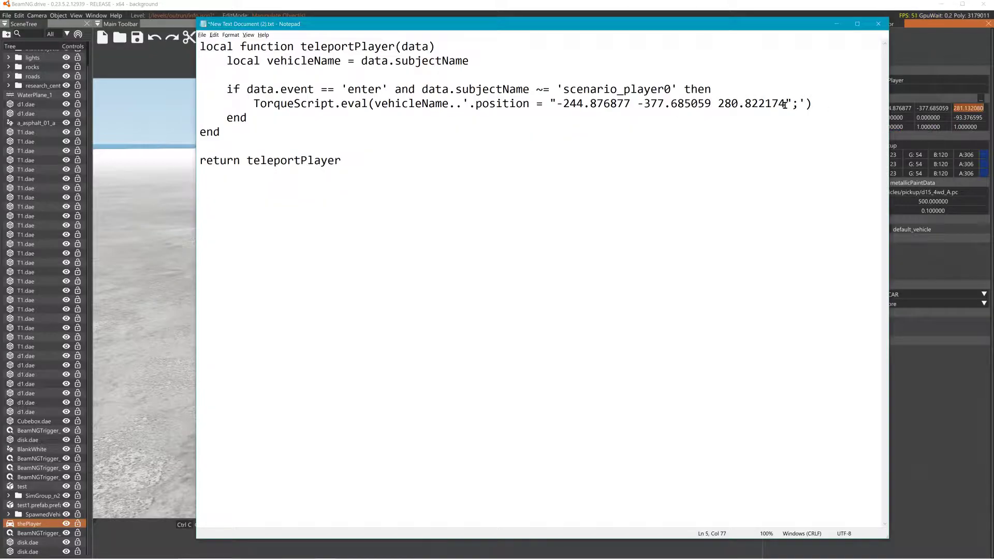
{"action": "left_click_drag", "start_coordinate": [718, 105], "coordinate": [794, 110]}
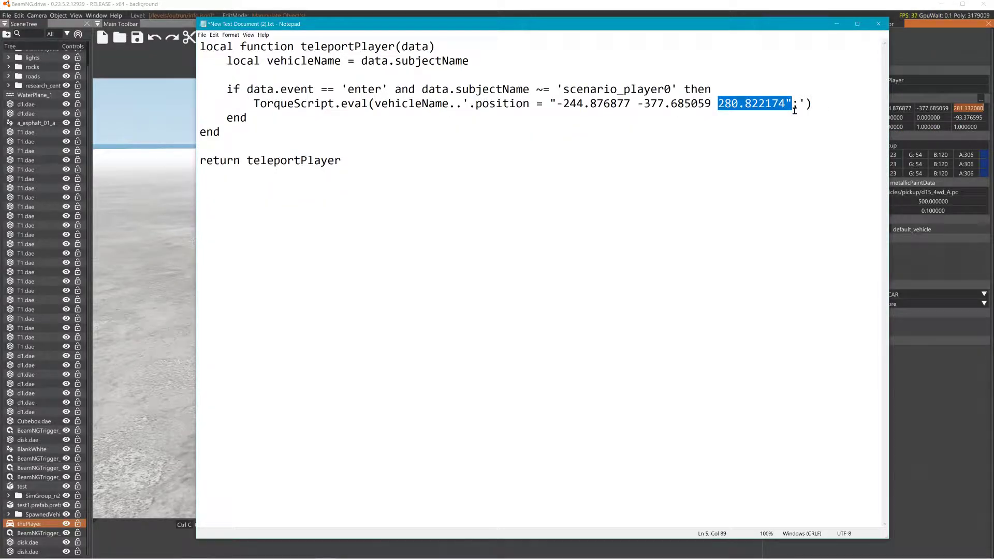
{"action": "key", "text": "ctrl+v"}
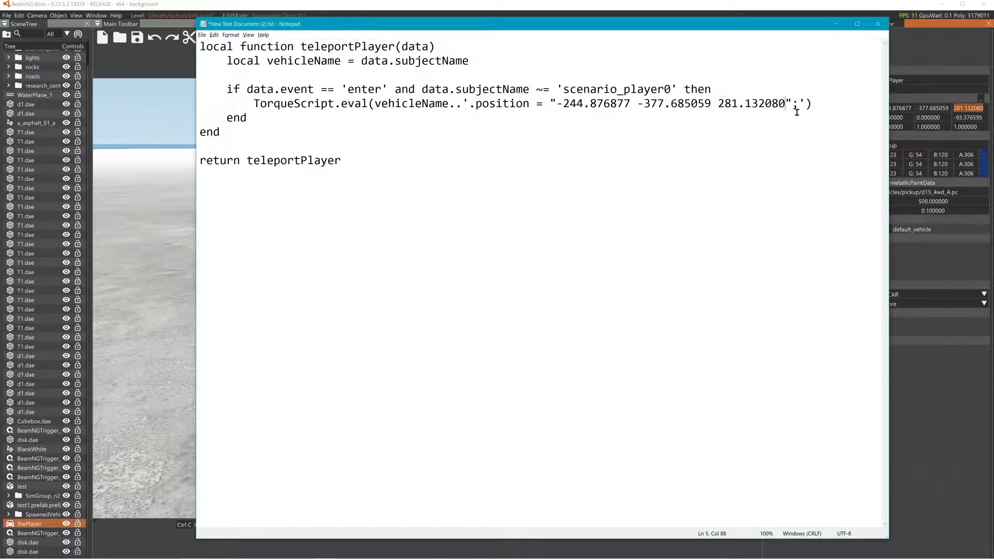
{"action": "left_click_drag", "start_coordinate": [350, 155], "coordinate": [201, 46]}
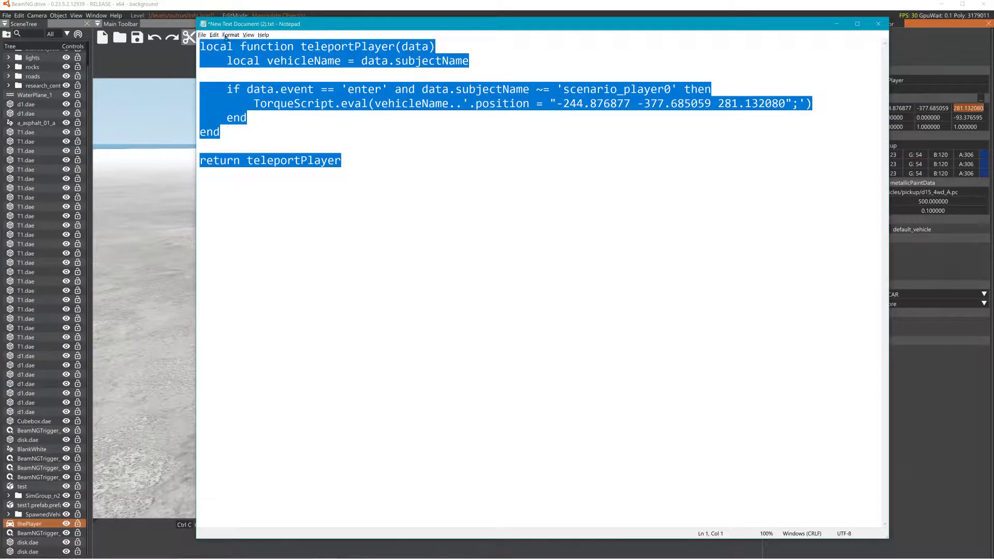
{"action": "left_click", "coordinate": [837, 24]}
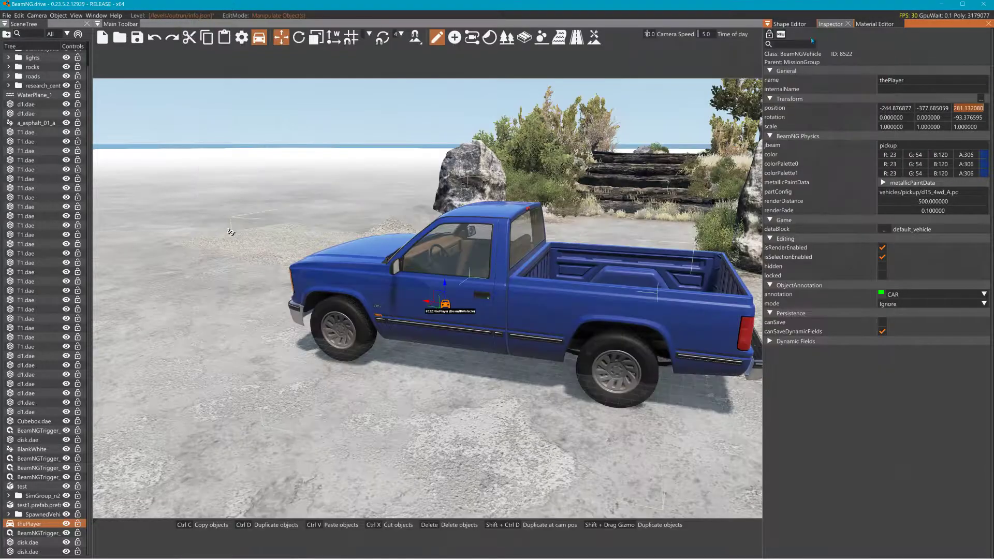
- Create a Lua Trigger on the ground at the base of the black hole on the plateau
{"action": "right_click_drag", "start_coordinate": [228, 231], "coordinate": [698, 172]}
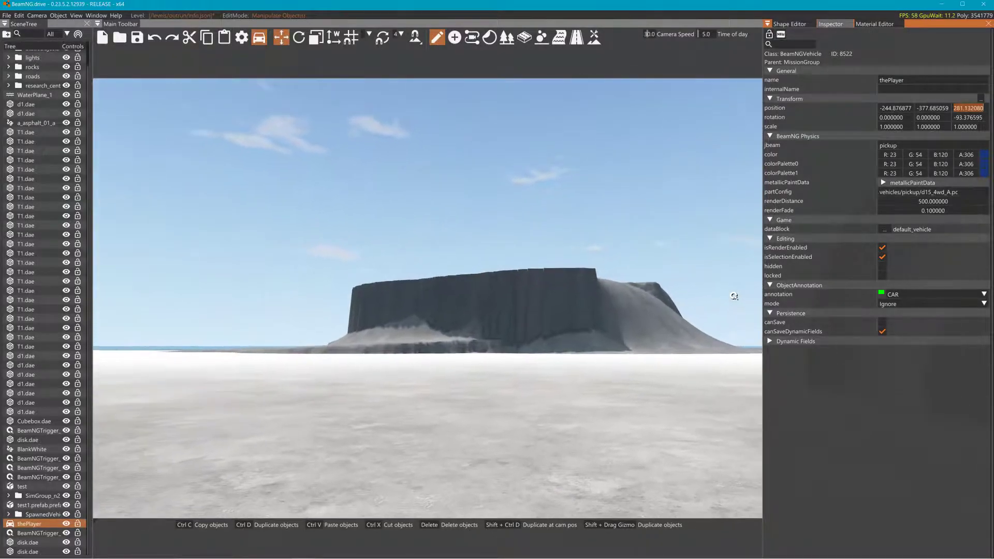
{"action": "right_click", "coordinate": [643, 136]}
{"action": "key", "text": "w"}
{"action": "right_click_drag", "start_coordinate": [565, 137], "coordinate": [551, 88]}
{"action": "right_click_drag", "start_coordinate": [495, 213], "coordinate": [496, 392]}
{"action": "key", "text": "w"}
{"action": "key", "text": "s"}
{"action": "key", "text": "w"}
{"action": "right_click_drag", "start_coordinate": [553, 190], "coordinate": [593, 102]}
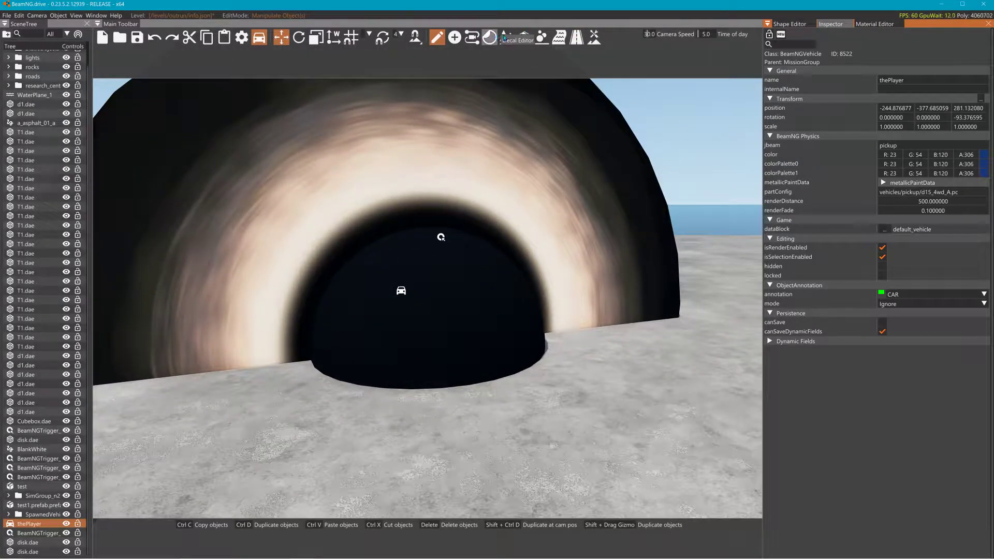
{"action": "left_click", "coordinate": [453, 40]}
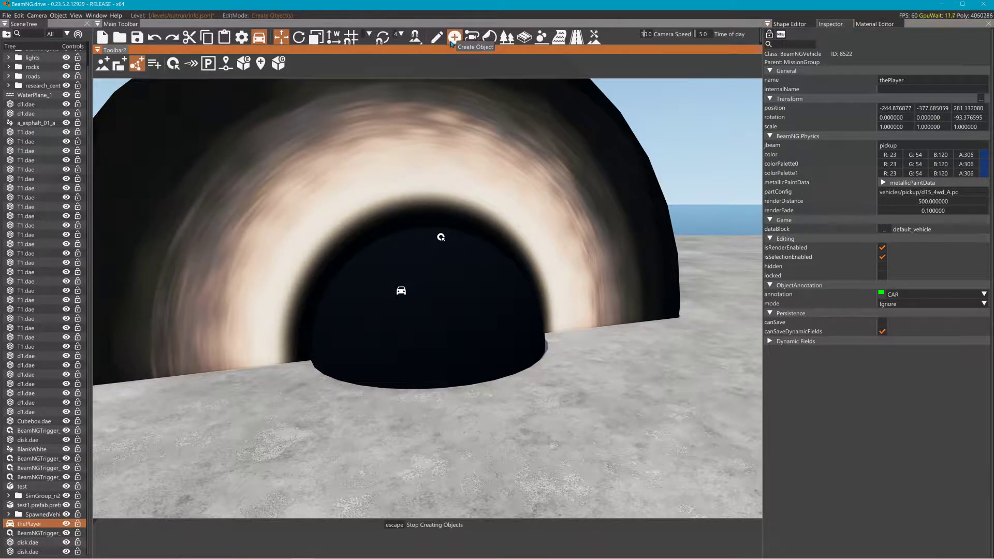
{"action": "left_click", "coordinate": [137, 63]}
{"action": "left_click", "coordinate": [173, 63]}
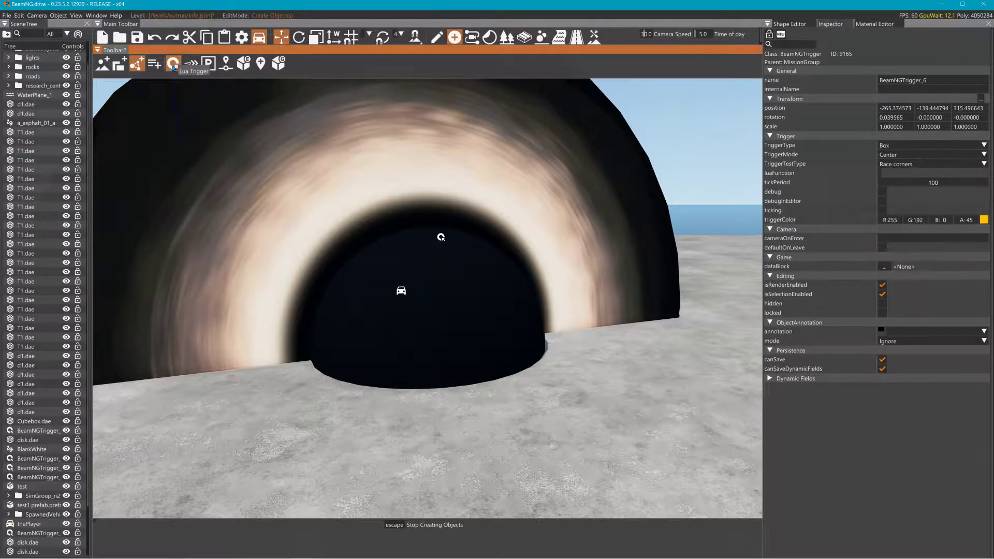
{"action": "left_click", "coordinate": [450, 384]}
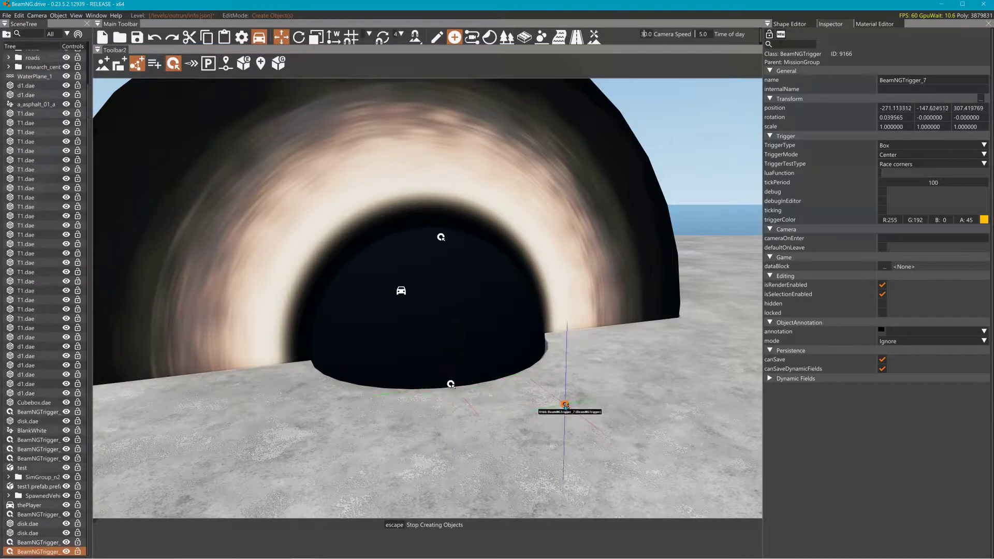
{"action": "key", "text": "Escape"}
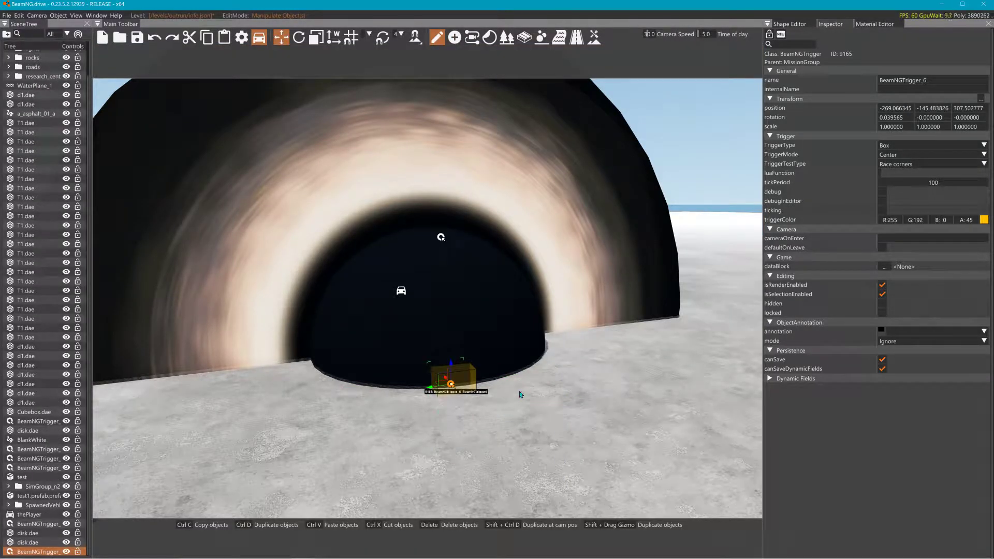
- Scale the new trigger to about 9.04 in Y and about 8.95 in Z
{"action": "key", "text": "3"}
{"action": "left_click_drag", "start_coordinate": [427, 387], "coordinate": [269, 404]}
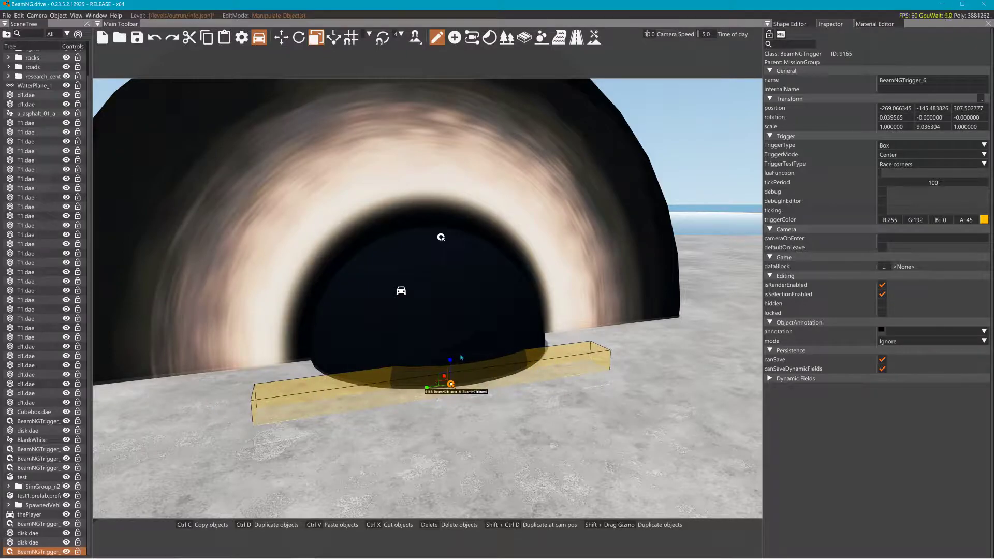
{"action": "left_click_drag", "start_coordinate": [451, 363], "coordinate": [466, 197]}
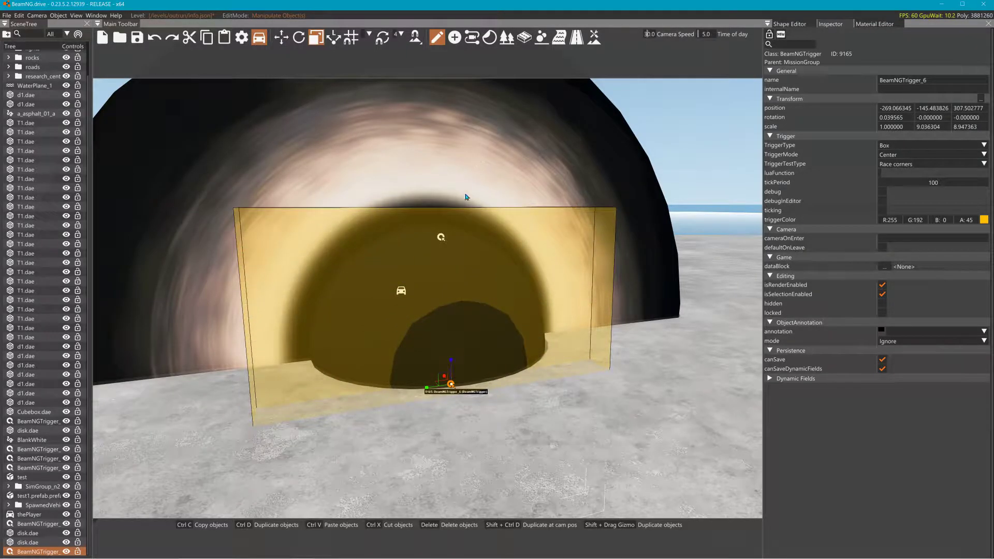
- Move the trigger along X to about -265.92 so that it sits inside the black hole
{"action": "key", "text": "1"}
{"action": "left_click", "coordinate": [447, 378]}
{"action": "left_click", "coordinate": [439, 361]}
{"action": "left_click", "coordinate": [450, 385]}
{"action": "left_click_drag", "start_coordinate": [449, 380], "coordinate": [426, 344]}
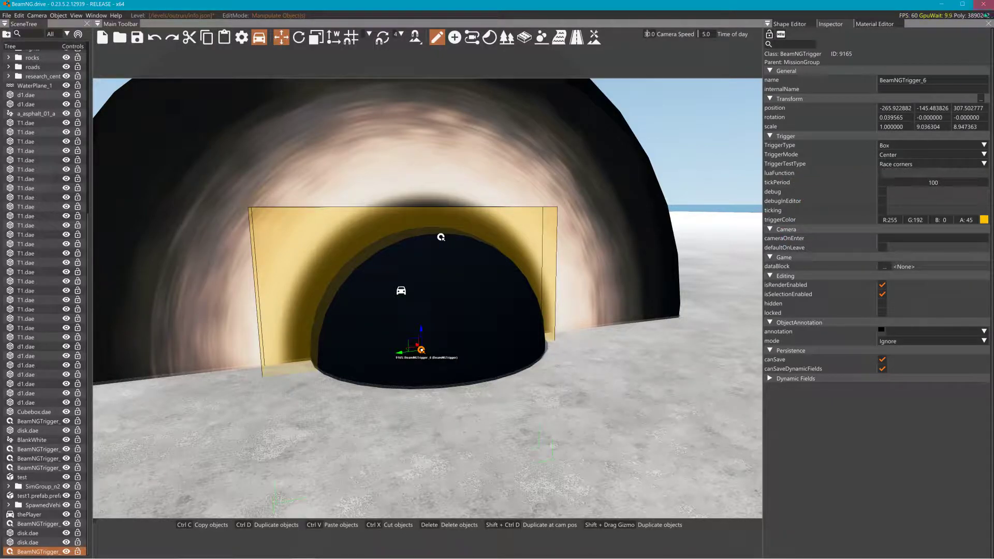
- Enlarge the trigger's luaFunction editor, paste the teleportPlayer script into it and accept it
{"action": "left_click", "coordinate": [881, 174]}
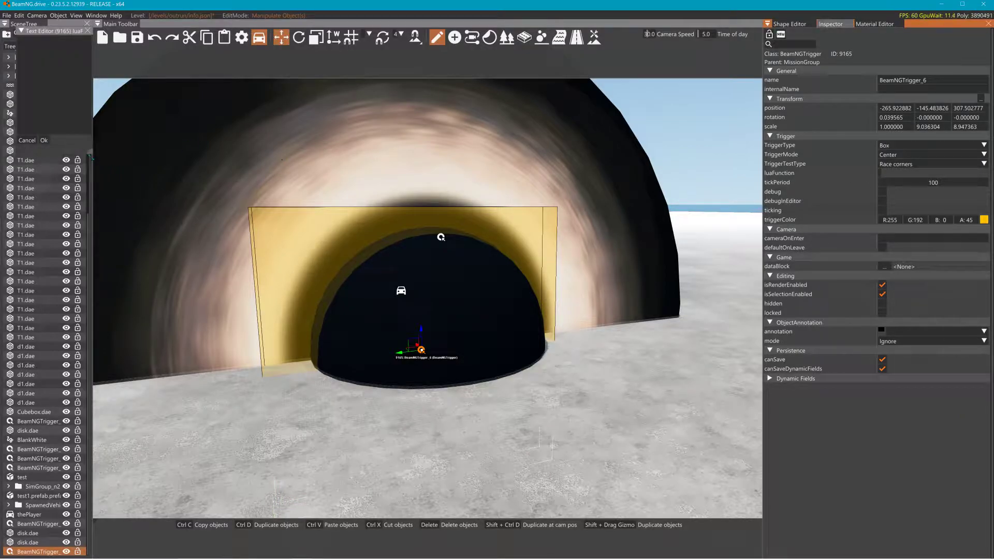
{"action": "left_click_drag", "start_coordinate": [90, 157], "coordinate": [486, 373]}
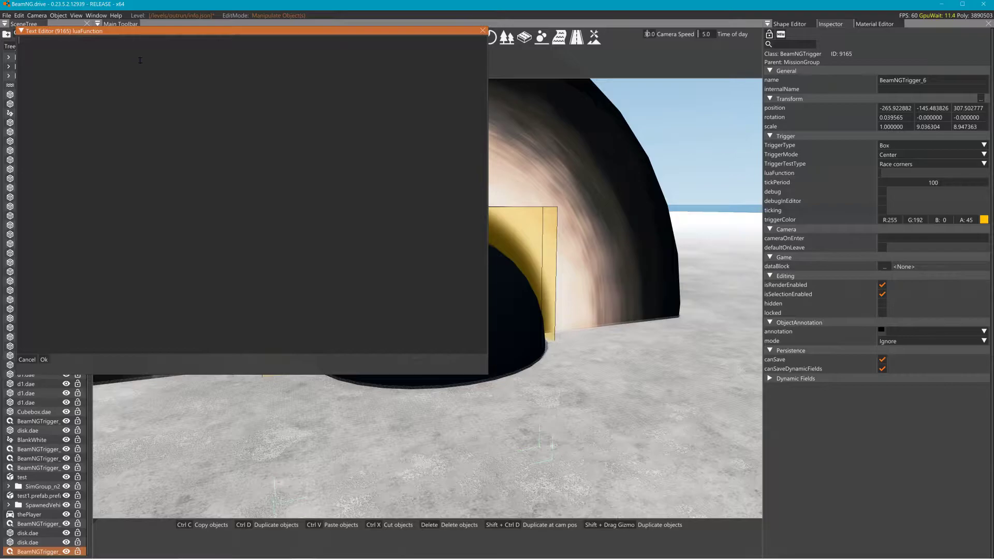
{"action": "type", "text": "local function teleportPlayer(data)     local vehicleName = data.subjectName      if data.event == 'enter' and data.subjectName ~= 'scenario_player0' then         TorqueScript.eval(vehicleName..'.position = \"-244.876877 -377.685059 281.132080\";')     end end  return teleportPlayer"}
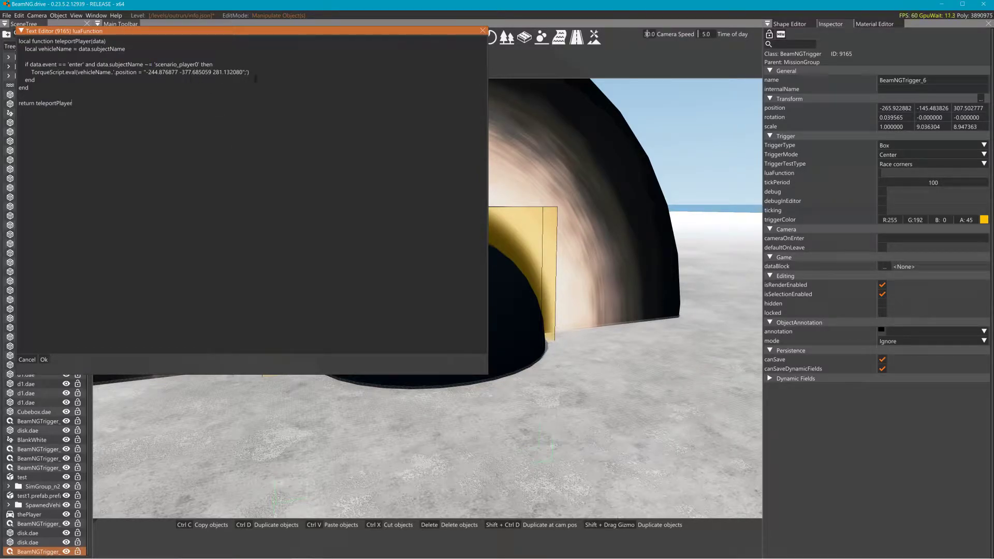
{"action": "left_click", "coordinate": [45, 363]}
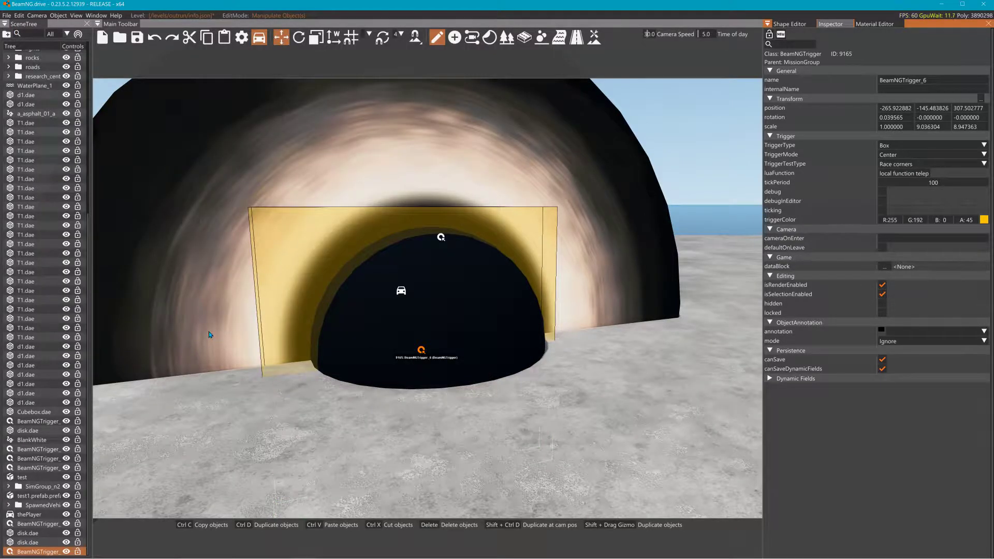
- Leave the world editor and relocate the pickup onto the plateau in front of the black hole
{"action": "key", "text": "F11"}
{"action": "key", "text": "shift+c"}
{"action": "right_click_drag", "start_coordinate": [261, 314], "coordinate": [170, 266]}
{"action": "key", "text": "w"}
{"action": "key", "text": "w"}
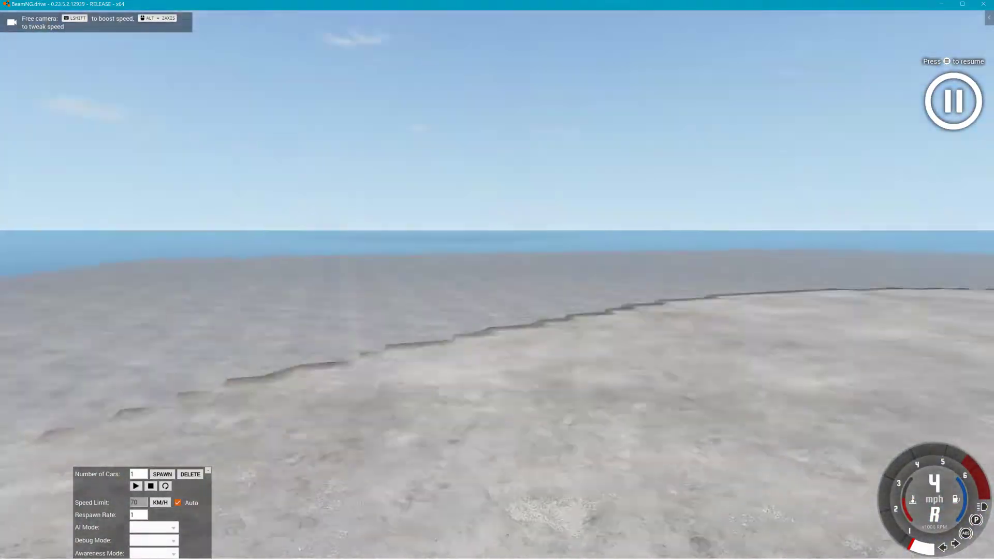
{"action": "key", "text": "w"}
{"action": "key", "text": "w"}
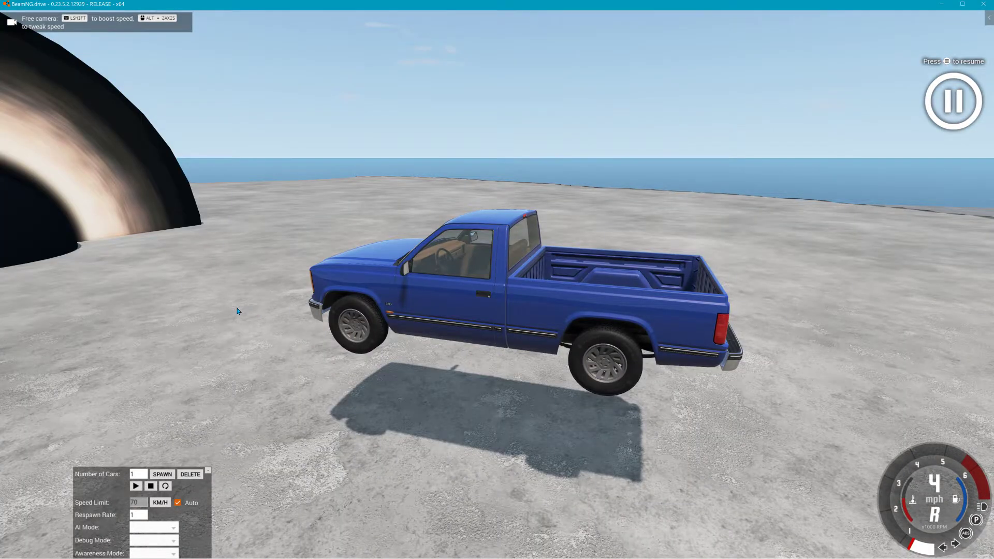
{"action": "key", "text": "shift+c"}
{"action": "key", "text": "Insert"}
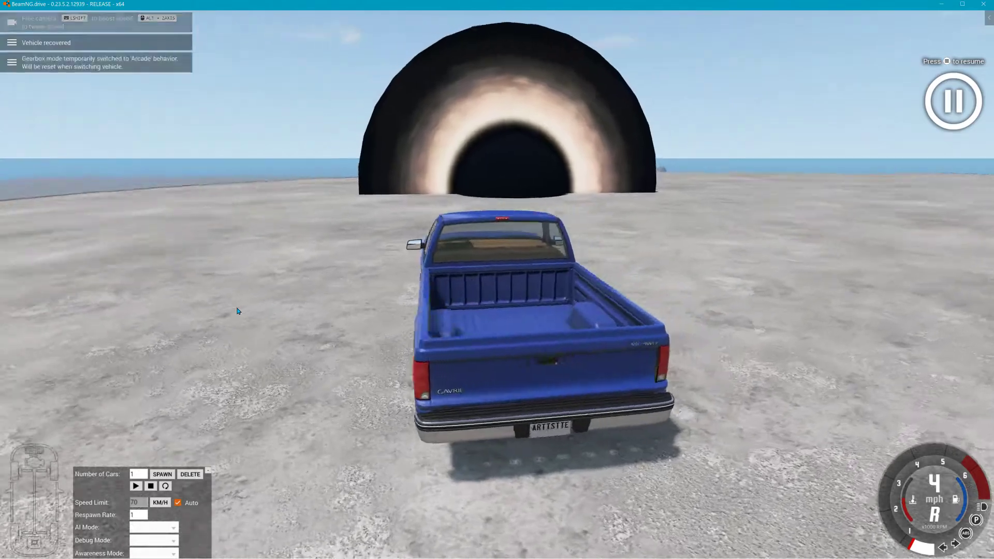
- Resume the simulation and drive the pickup into the black hole to test the teleport
{"action": "key", "text": "j"}
{"action": "key", "text": "w"}
{"action": "key", "text": "a"}
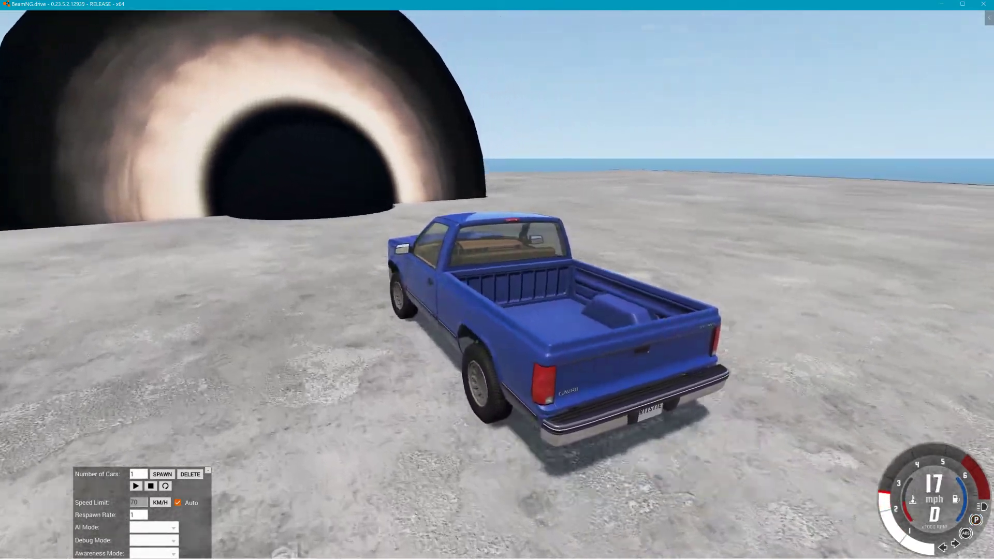
{"action": "key", "text": "w"}
{"action": "key", "text": "s"}
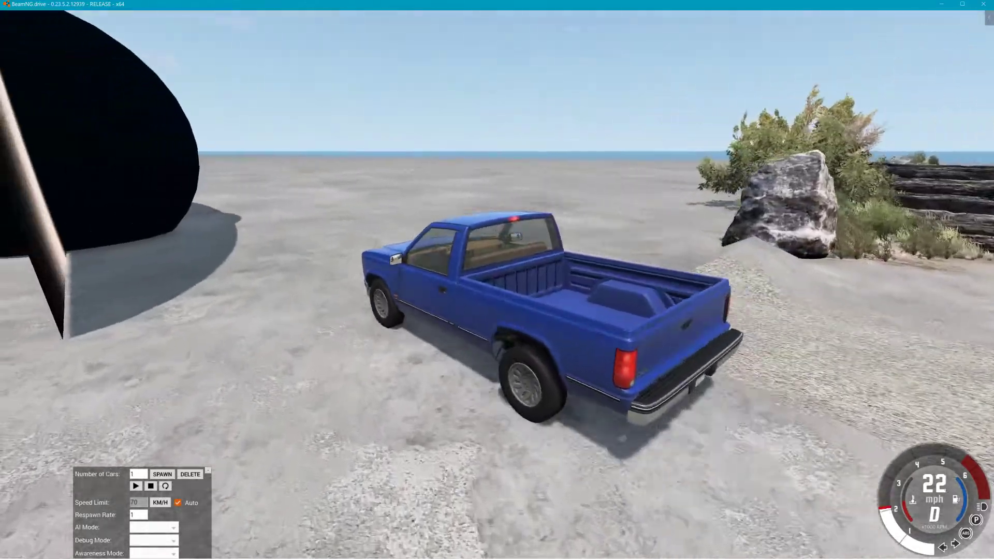
- Reset the pickup and drive it onto the gravel beside the log stairway, facing the black holes
{"action": "key", "text": "r"}
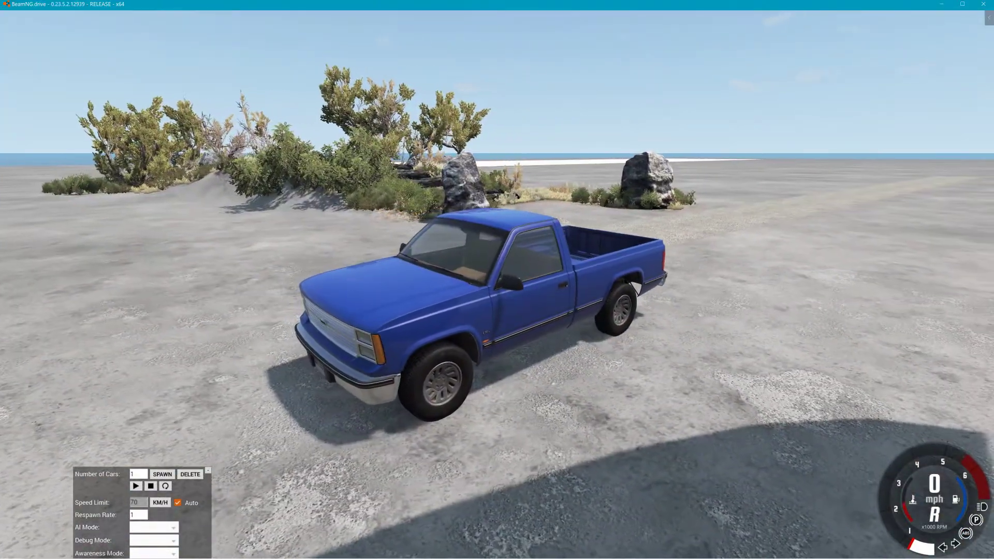
{"action": "key", "text": "s"}
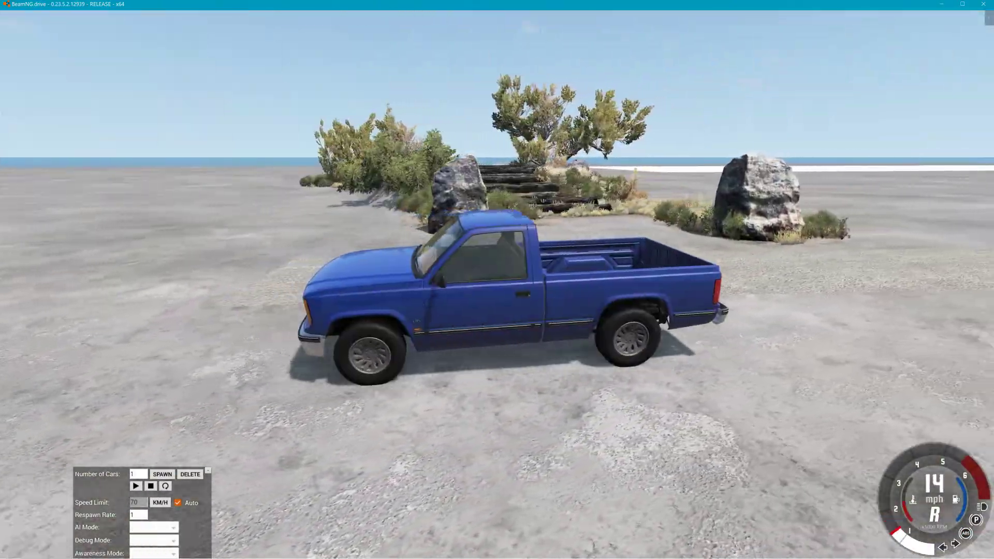
{"action": "key", "text": "w"}
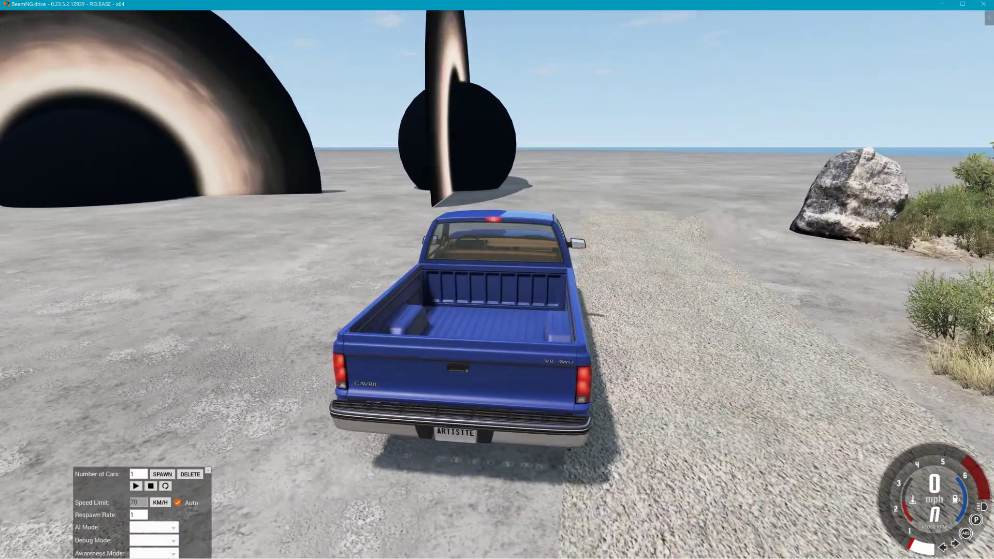
- Fly the free camera out over the plateau's edge and reopen the world editor
{"action": "key", "text": "shift+c"}
{"action": "right_click_drag", "start_coordinate": [498, 255], "coordinate": [357, 223]}
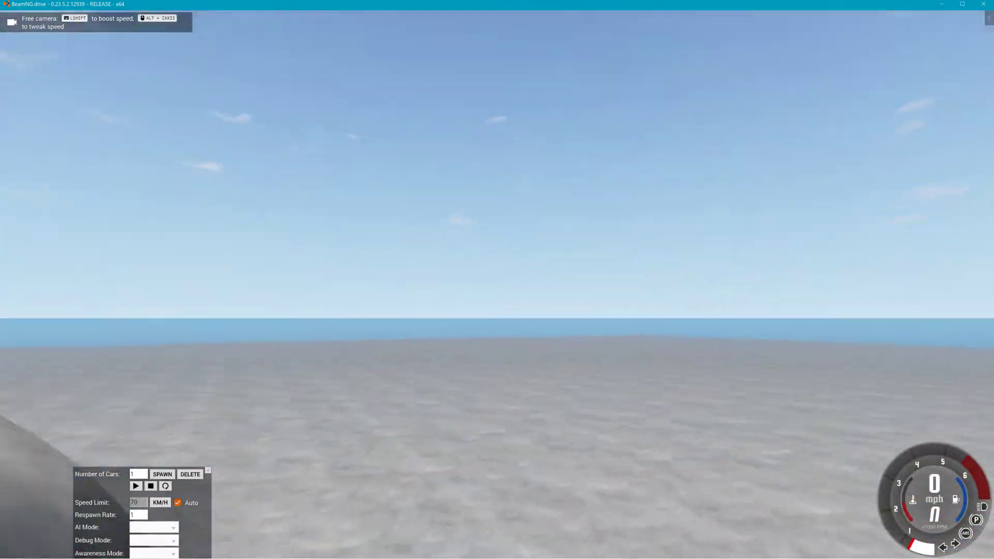
{"action": "right_click_drag", "start_coordinate": [497, 280], "coordinate": [360, 331]}
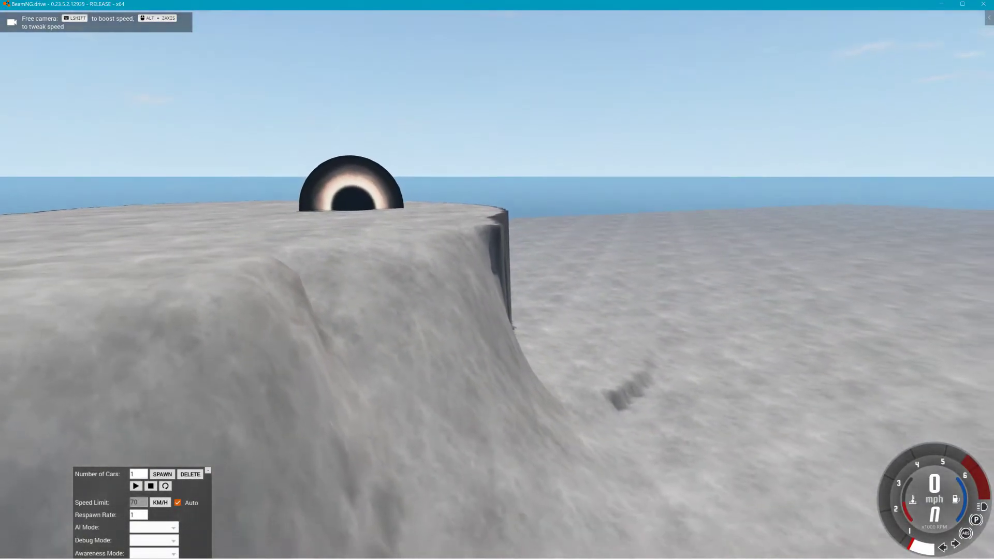
{"action": "right_click_drag", "start_coordinate": [562, 331], "coordinate": [569, 363]}
{"action": "key", "text": "s"}
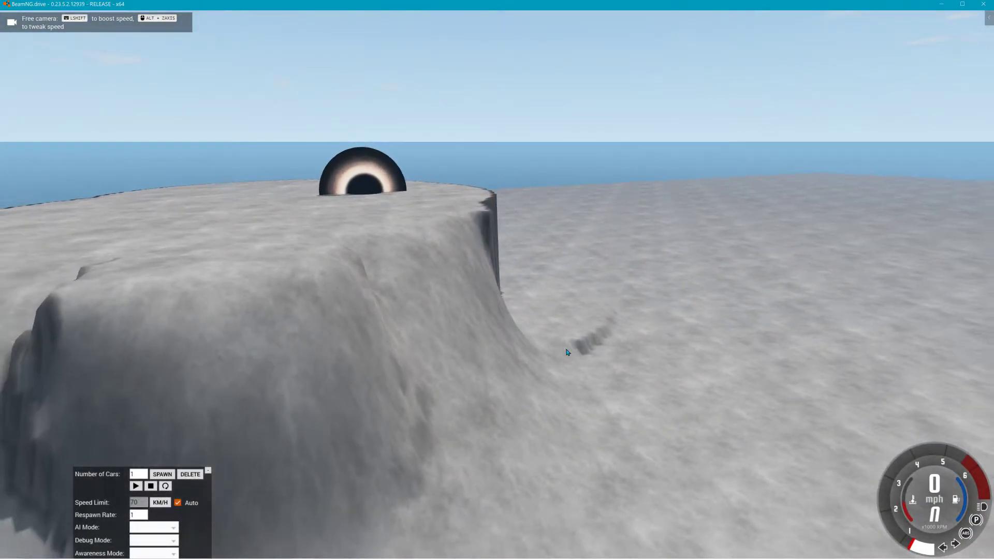
{"action": "key", "text": "F11"}
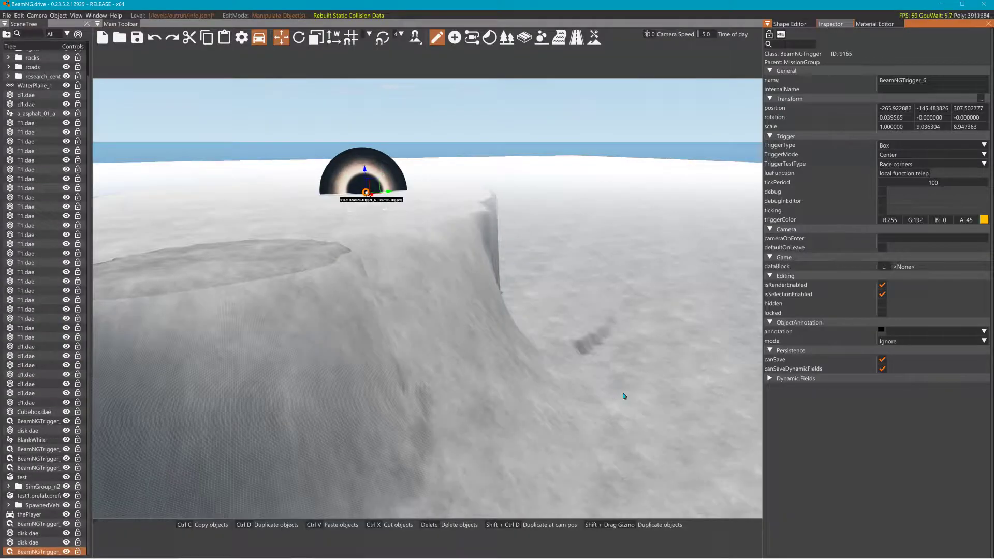
- Select the large trigger BeamNGTrigger_3 beyond the plateau's slope and examine its extent
{"action": "left_click", "coordinate": [632, 400]}
{"action": "right_click_drag", "start_coordinate": [632, 400], "coordinate": [446, 393]}
{"action": "key", "text": "w"}
{"action": "right_click_drag", "start_coordinate": [741, 135], "coordinate": [569, 300]}
{"action": "left_click", "coordinate": [520, 444]}
{"action": "right_click_drag", "start_coordinate": [692, 157], "coordinate": [692, 268]}
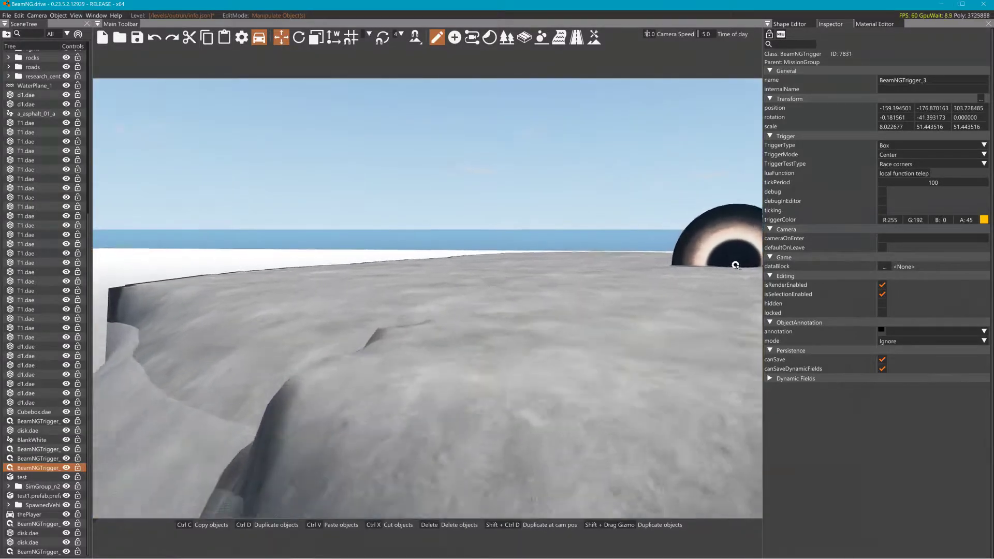
{"action": "right_click_drag", "start_coordinate": [362, 248], "coordinate": [745, 414]}
{"action": "right_click_drag", "start_coordinate": [414, 290], "coordinate": [436, 285]}
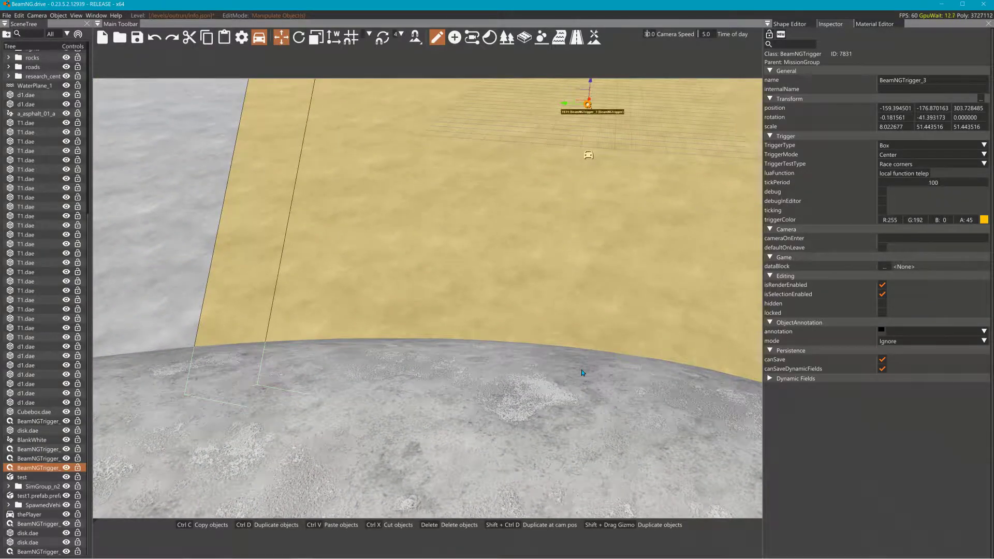
- Leave the world editor and relocate the pickup onto the slope's rim above the large trigger
{"action": "key", "text": "F11"}
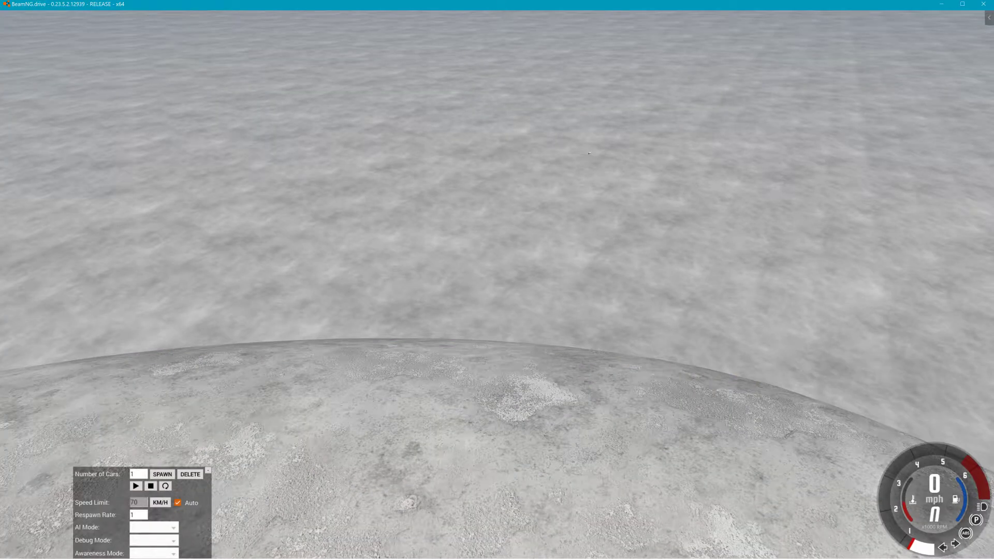
{"action": "key", "text": "F7"}
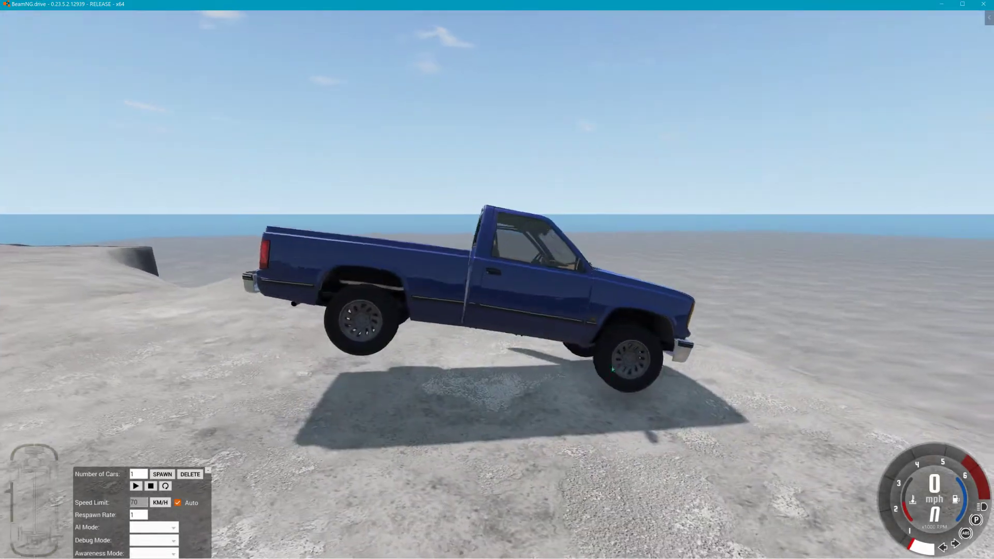
- Switch to the free camera and follow the pickup's fall from the rim down the slope
{"action": "key", "text": "shift+c"}
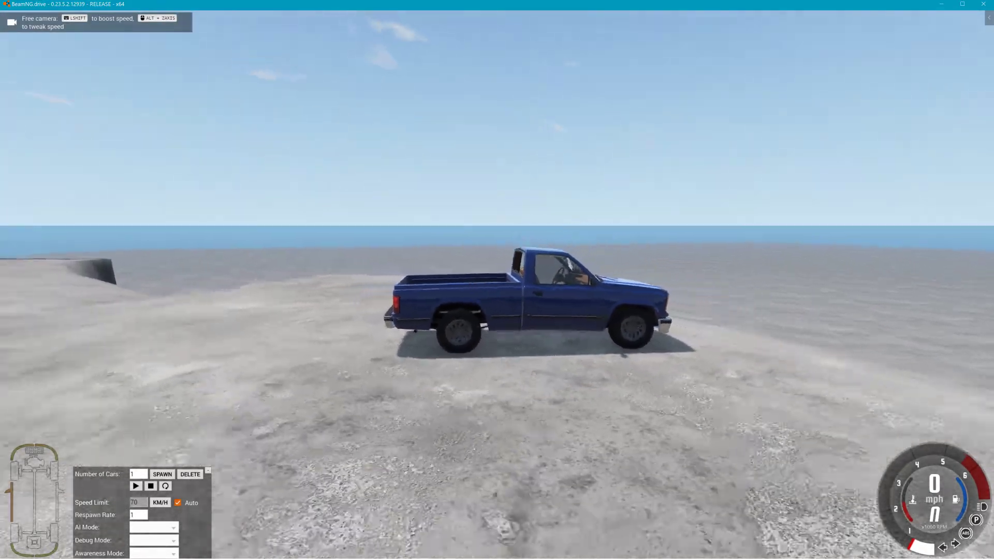
{"action": "key", "text": "d"}
{"action": "key", "text": "s"}
{"action": "right_click_drag", "start_coordinate": [510, 279], "coordinate": [478, 323]}
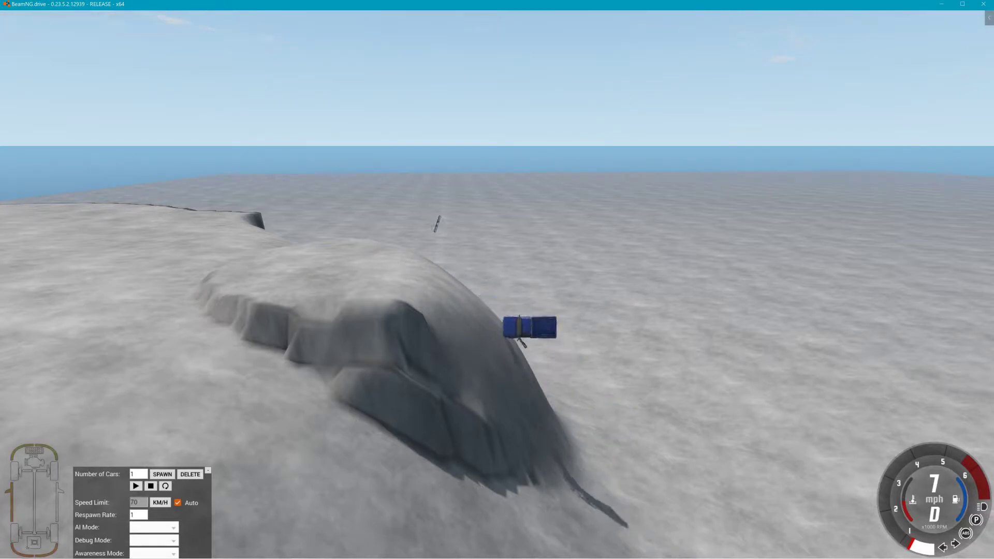
{"action": "key", "text": "d"}
{"action": "right_click_drag", "start_coordinate": [684, 373], "coordinate": [717, 441]}
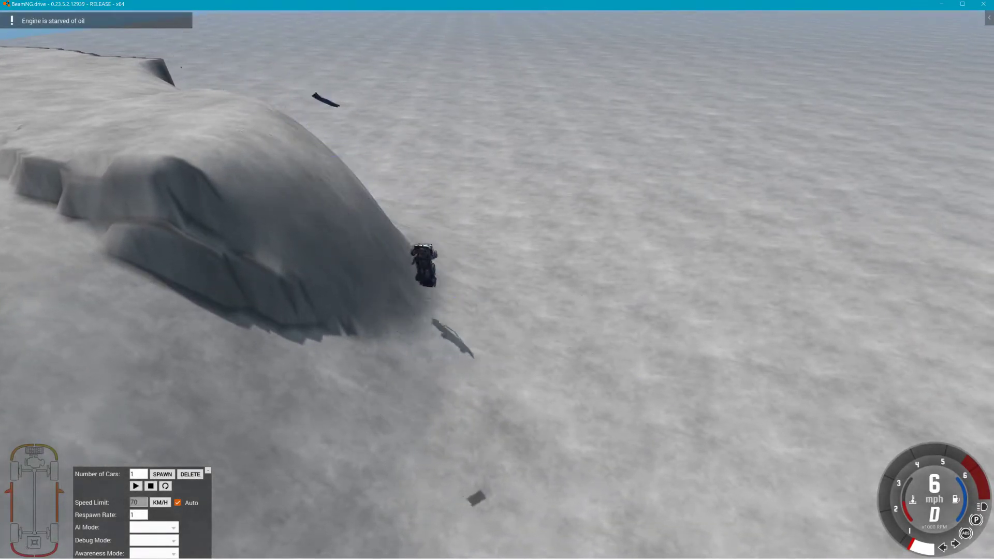
- Open the world editor, shift BeamNGTrigger_3 away from the slope to an X position of about -147.73, and leave the editor
{"action": "key", "text": "F11"}
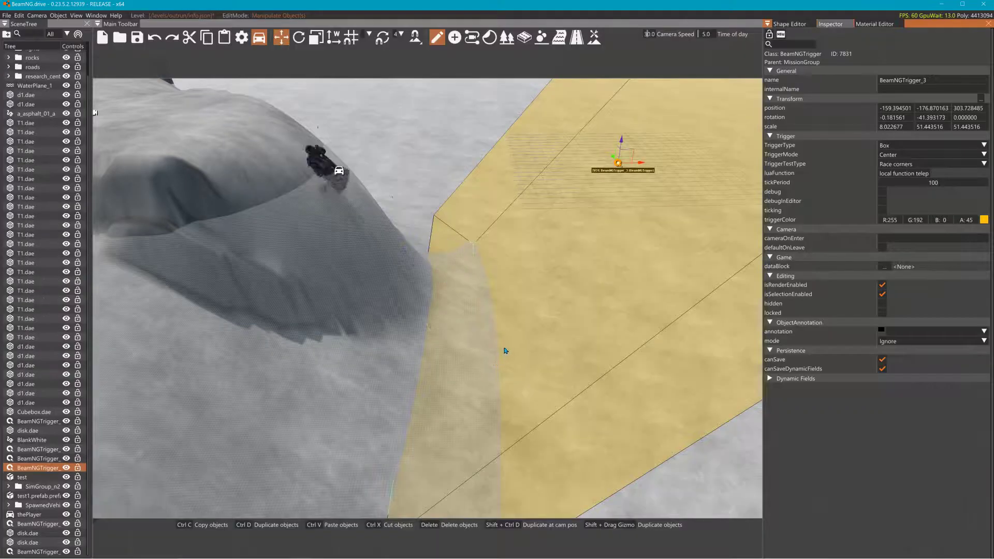
{"action": "left_click_drag", "start_coordinate": [637, 162], "coordinate": [766, 168]}
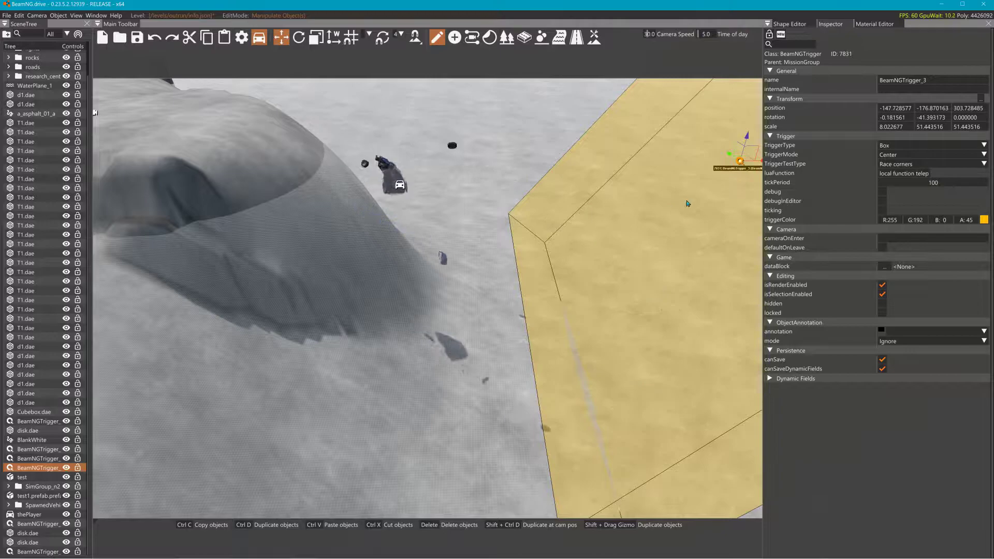
{"action": "right_click_drag", "start_coordinate": [621, 233], "coordinate": [677, 222]}
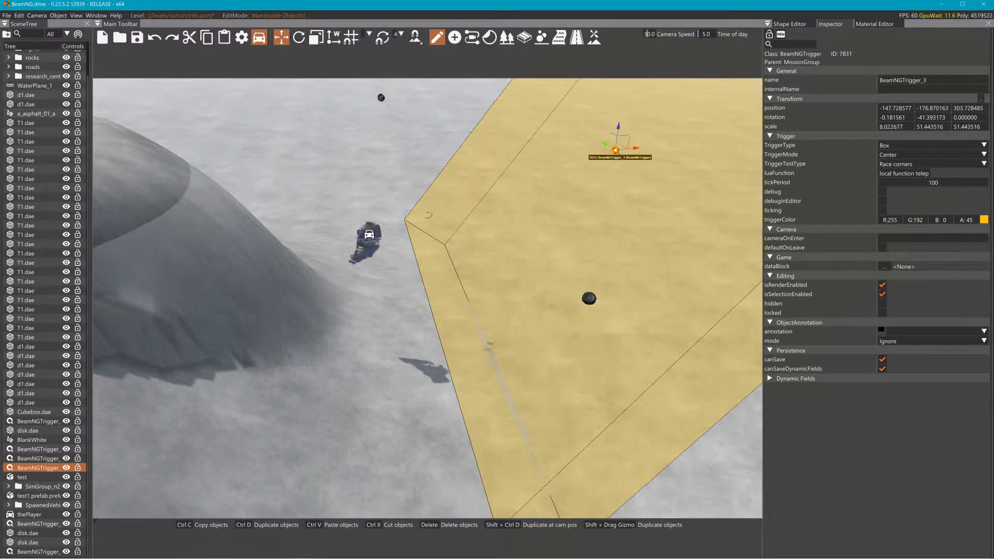
{"action": "key", "text": "F11"}
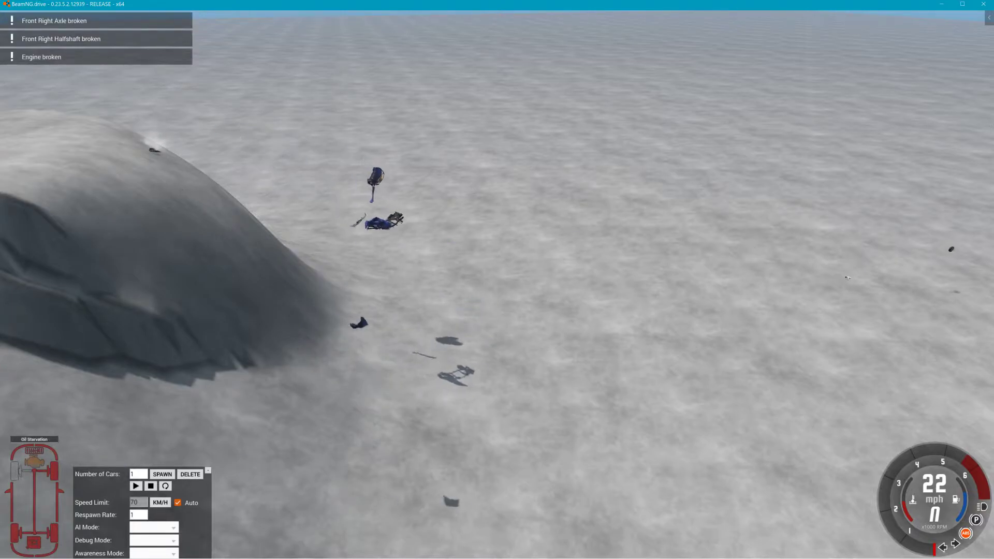
- Reopen the world editor and examine the large trigger's area around the wrecked pickup from the slope's rim
{"action": "key", "text": "F11"}
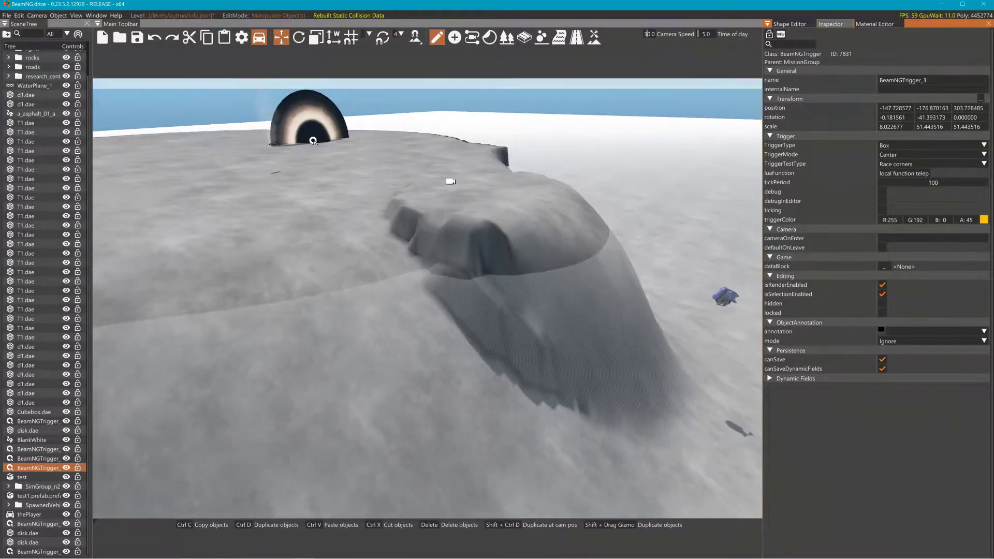
{"action": "right_click_drag", "start_coordinate": [427, 298], "coordinate": [487, 371]}
{"action": "key", "text": "w"}
{"action": "key", "text": "w"}
{"action": "key", "text": "s"}
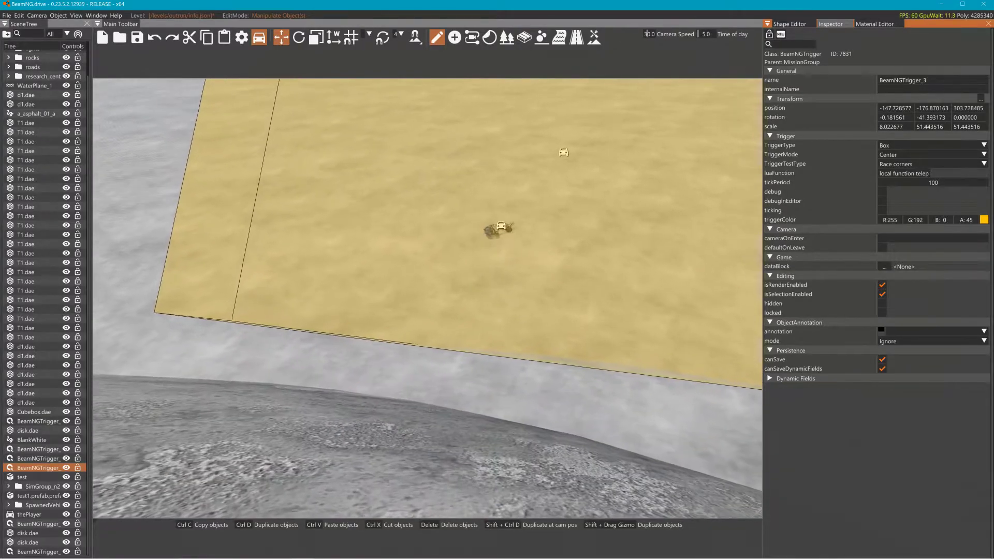
{"action": "right_click_drag", "start_coordinate": [427, 298], "coordinate": [478, 273]}
{"action": "key", "text": "w"}
{"action": "key", "text": "w"}
{"action": "key", "text": "s"}
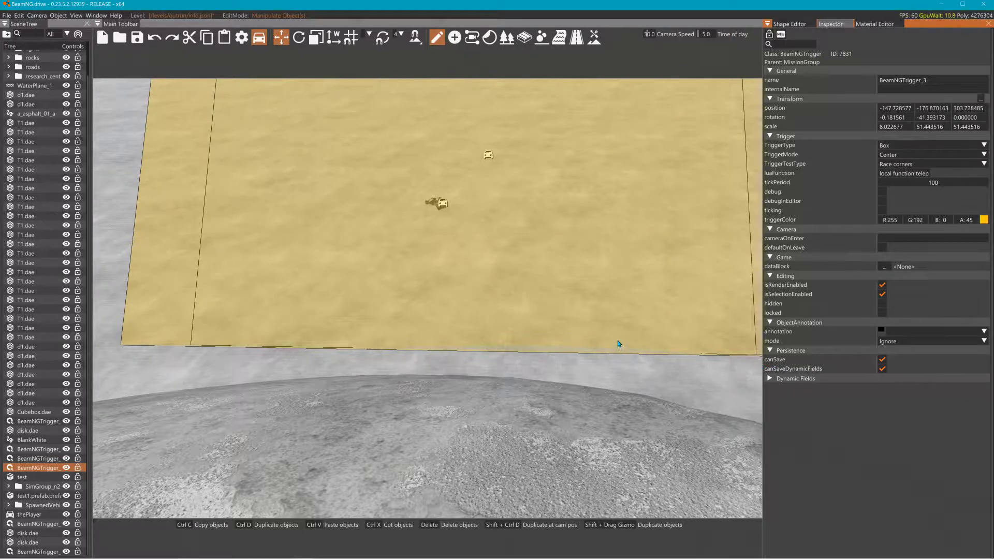
- Leave the world editor and spawn the buddy model as a new vehicle on the slope's rim
{"action": "key", "text": "F11"}
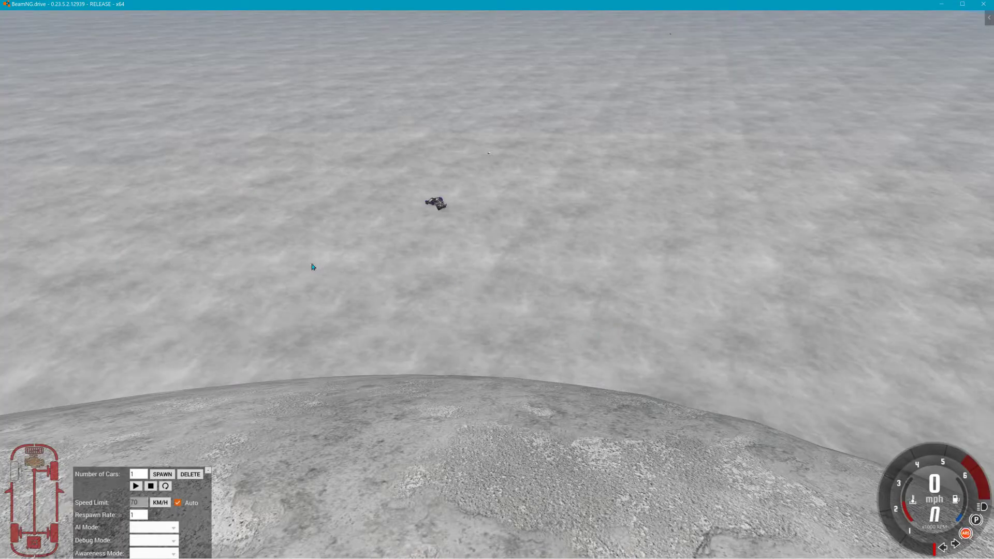
{"action": "key", "text": "Escape"}
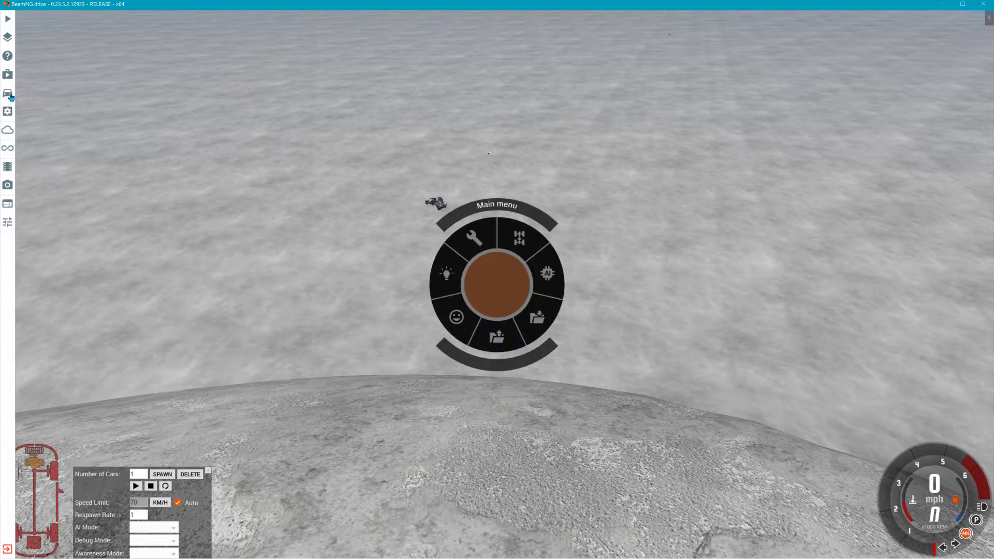
{"action": "left_click", "coordinate": [9, 94]}
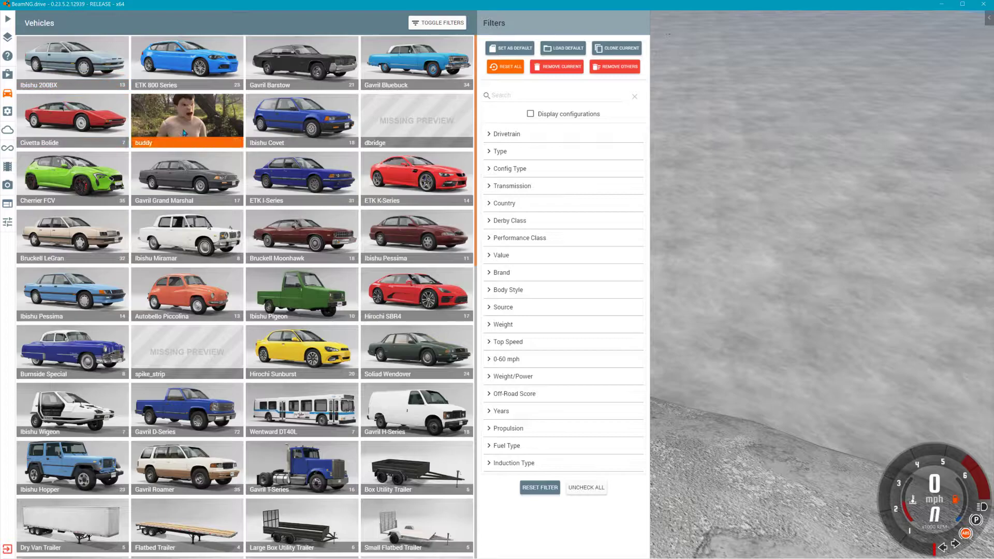
{"action": "left_click", "coordinate": [186, 133]}
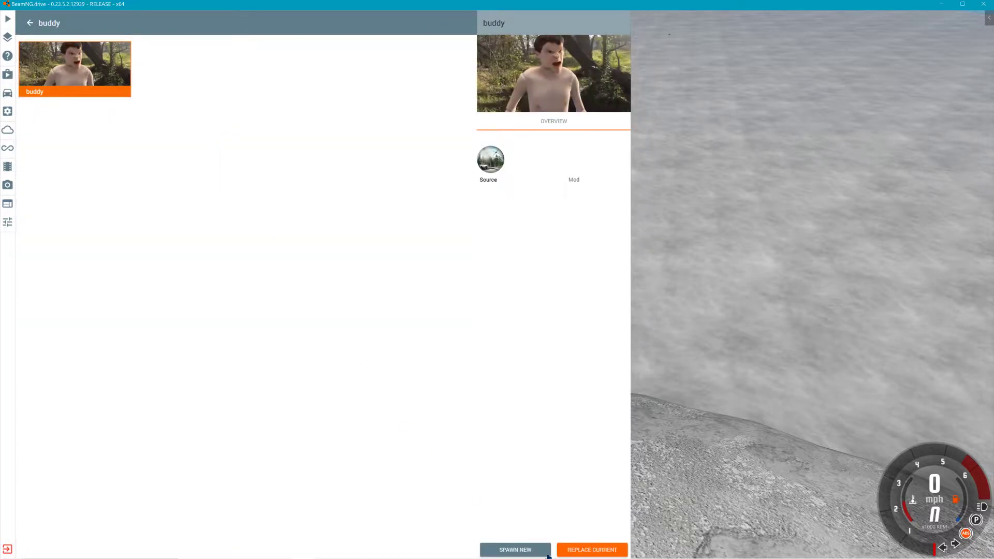
{"action": "left_click", "coordinate": [526, 551]}
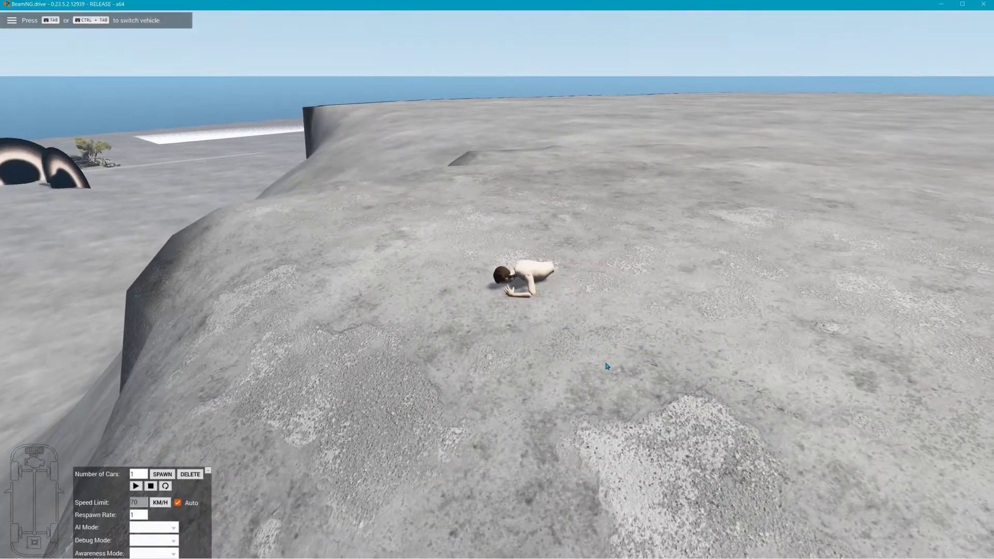
- Inspect the drop below the buddy with the free camera and pause the simulation while the buddy is on the slope
{"action": "right_click_drag", "start_coordinate": [608, 362], "coordinate": [435, 297]}
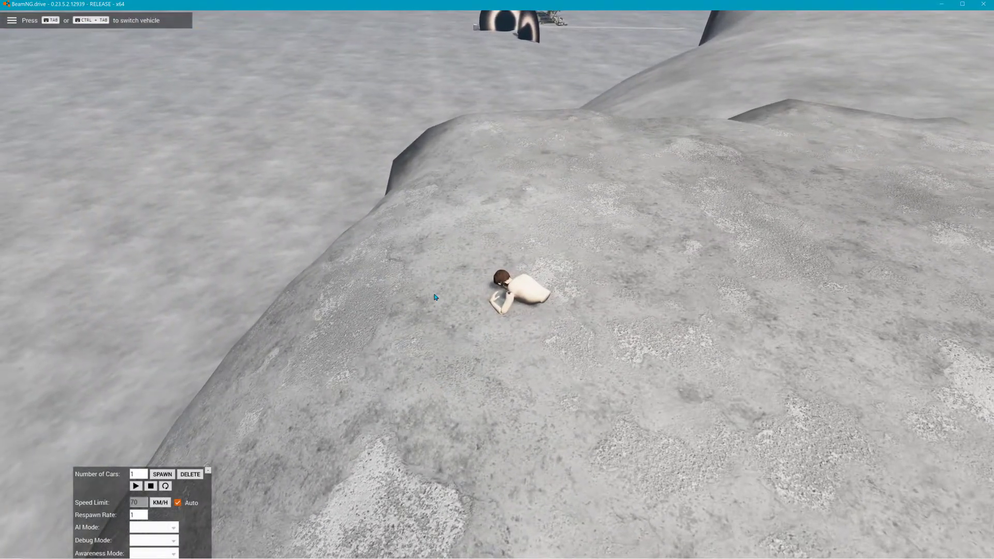
{"action": "key", "text": "shift+c"}
{"action": "key", "text": "w"}
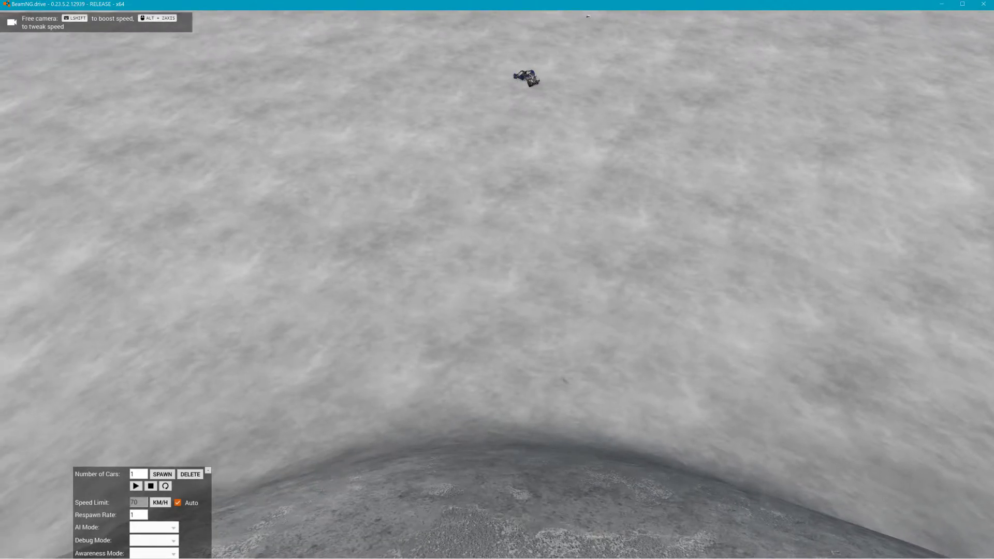
{"action": "key", "text": "j"}
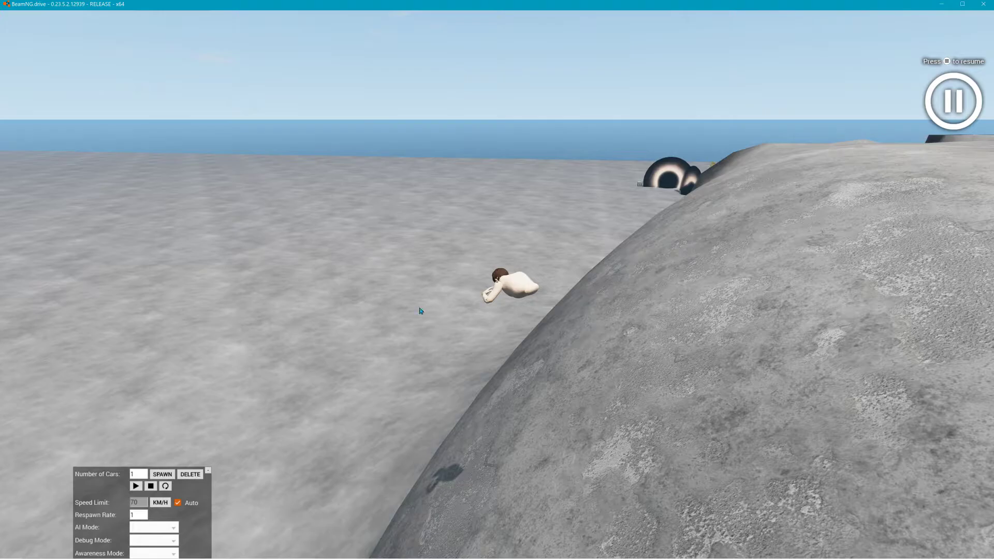
- Open the world editor and select the buddy vehicle clone0 inside the SpawnedVehicles group
{"action": "key", "text": "F11"}
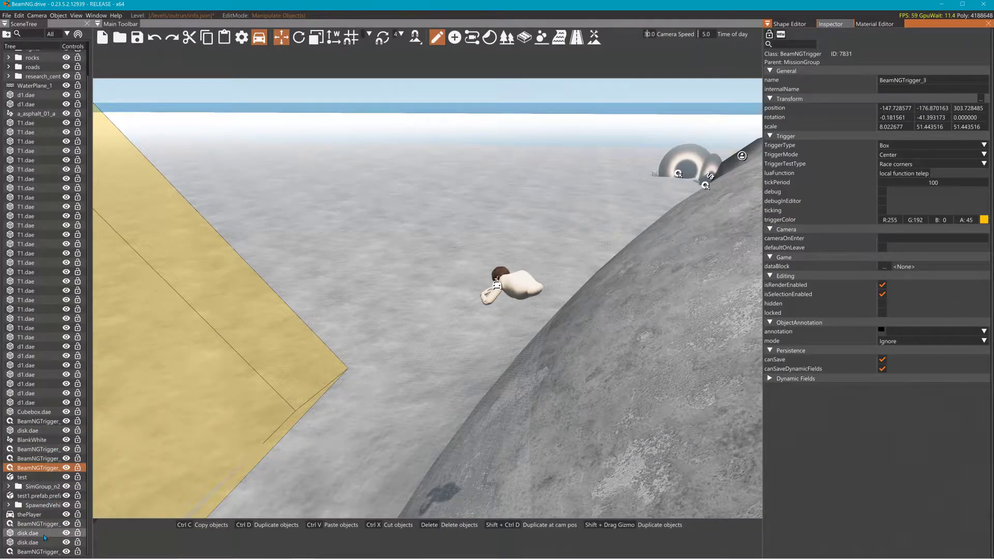
{"action": "left_click", "coordinate": [34, 515]}
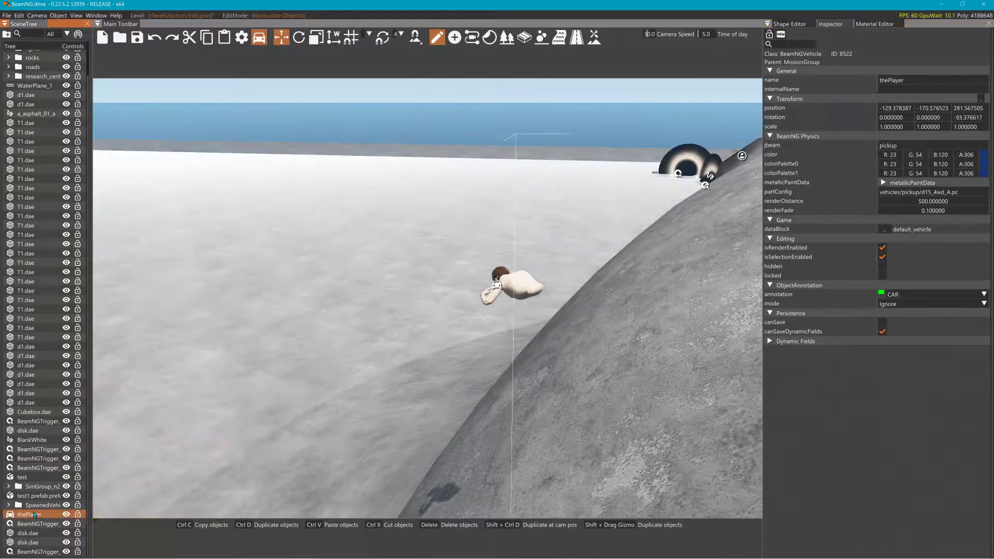
{"action": "left_click", "coordinate": [7, 506]}
{"action": "left_click", "coordinate": [18, 515]}
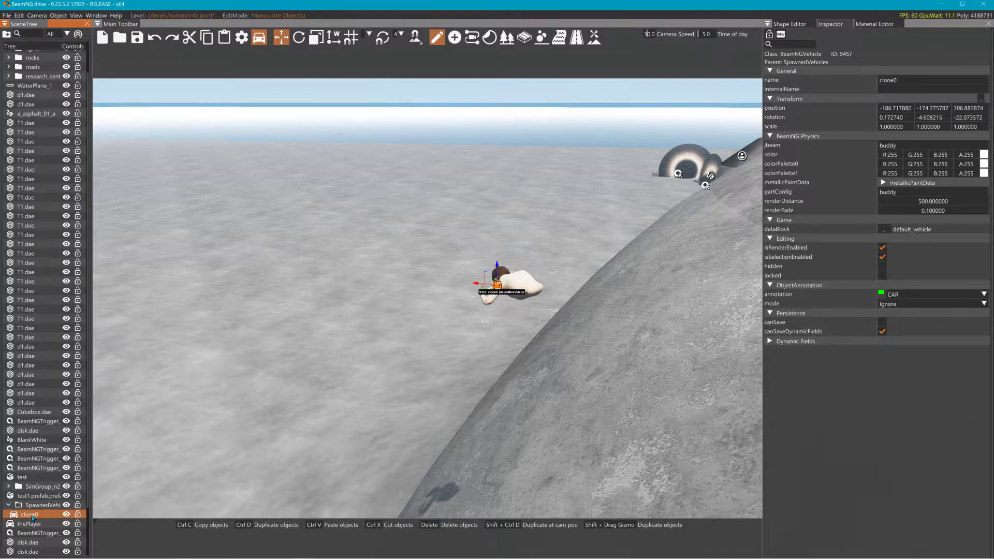
- Pack the buddy into a prefab named BUDDY in /levels/outrun/, using the experimental JSON prefab file type
{"action": "right_click", "coordinate": [32, 516]}
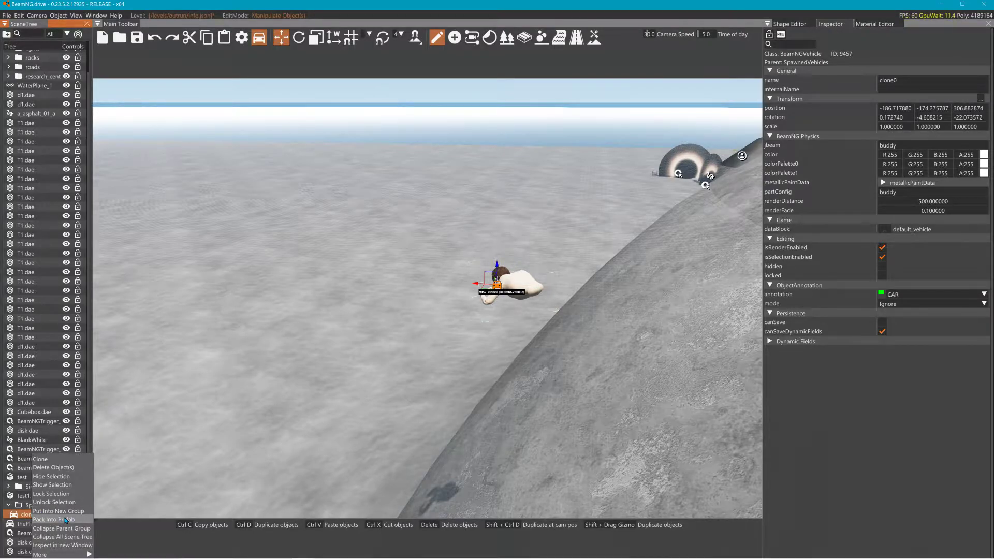
{"action": "left_click", "coordinate": [54, 519]}
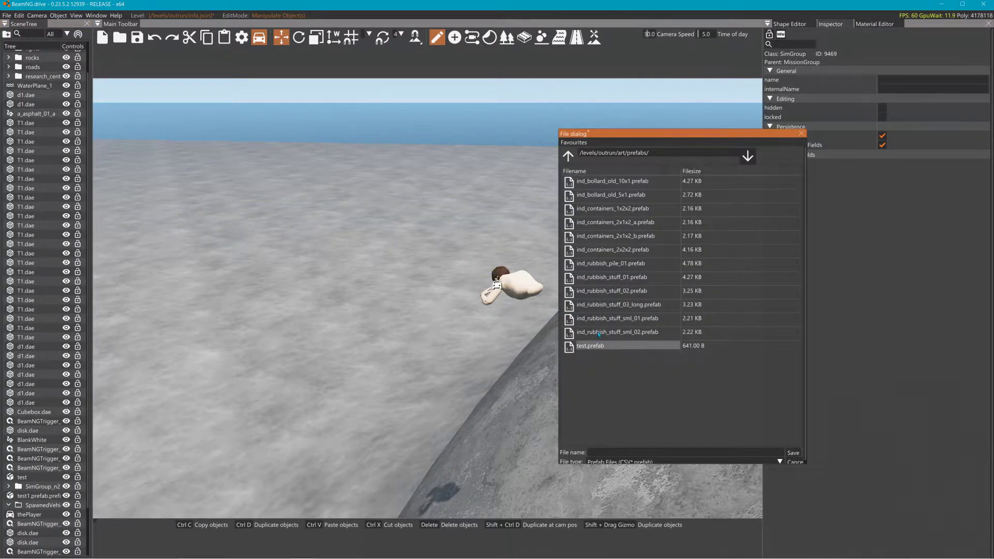
{"action": "left_click", "coordinate": [567, 155]}
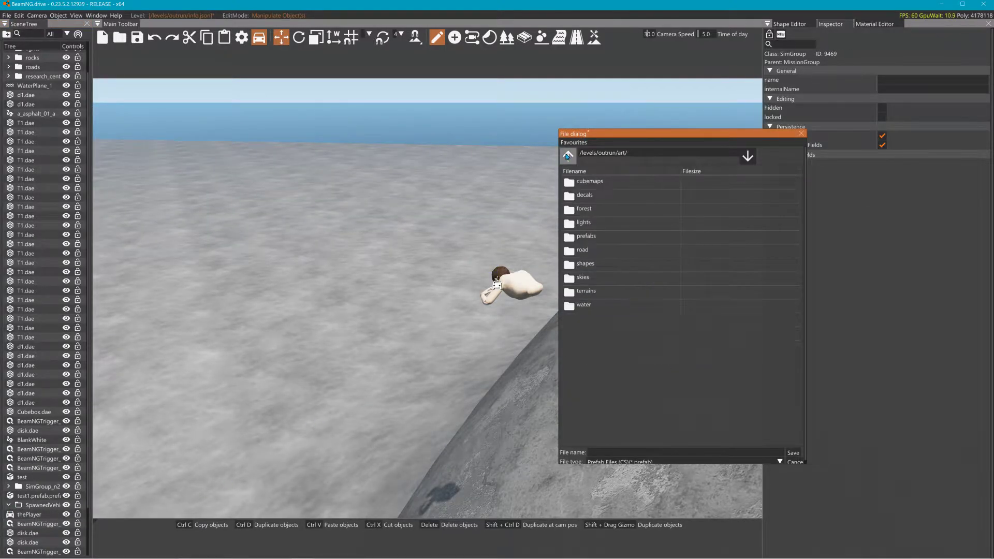
{"action": "left_click", "coordinate": [568, 156]}
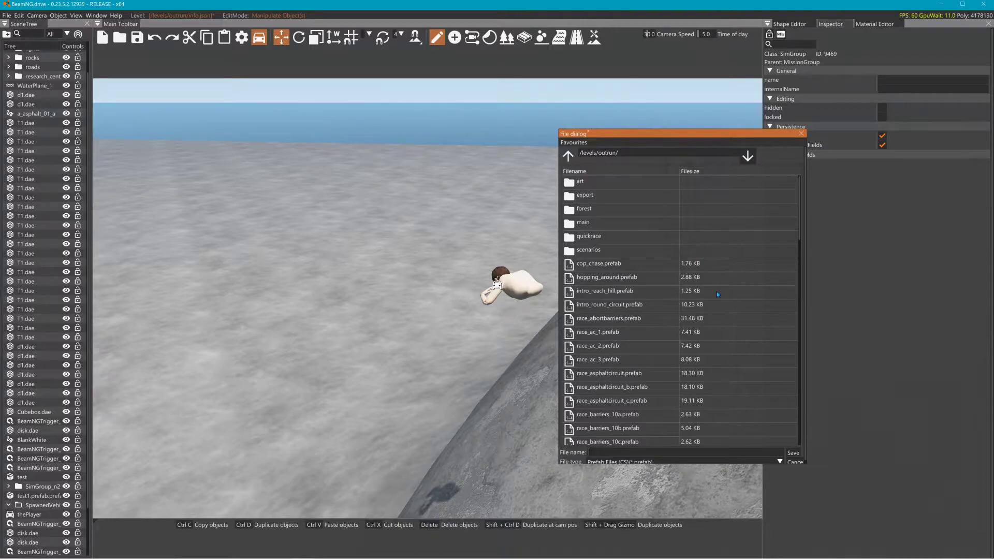
{"action": "type", "text": "BUDDY"}
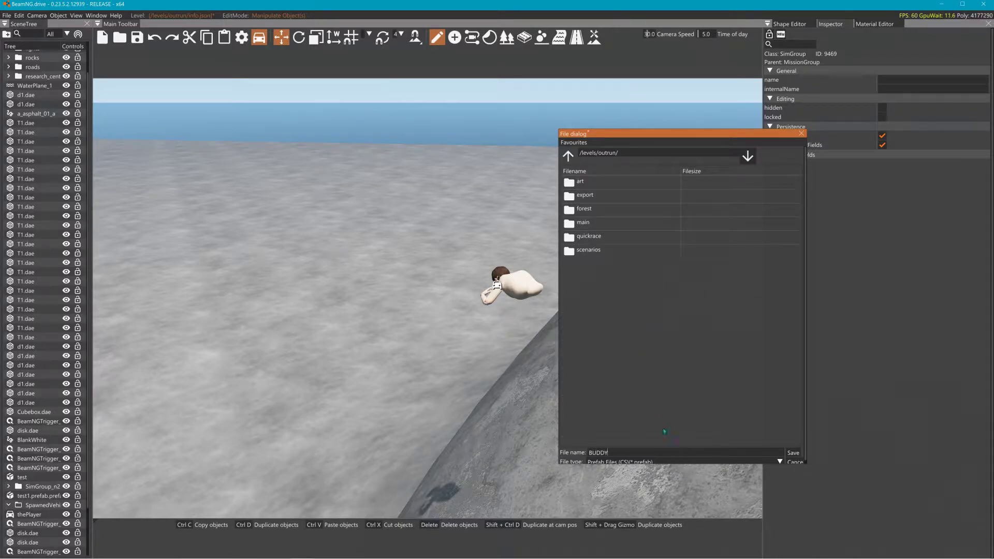
{"action": "left_click", "coordinate": [692, 462]}
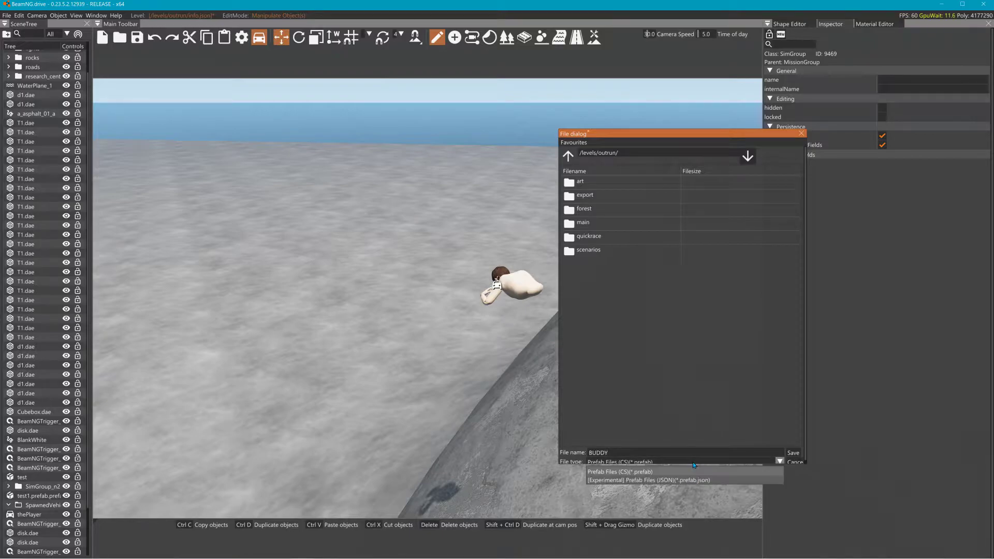
{"action": "left_click", "coordinate": [666, 481]}
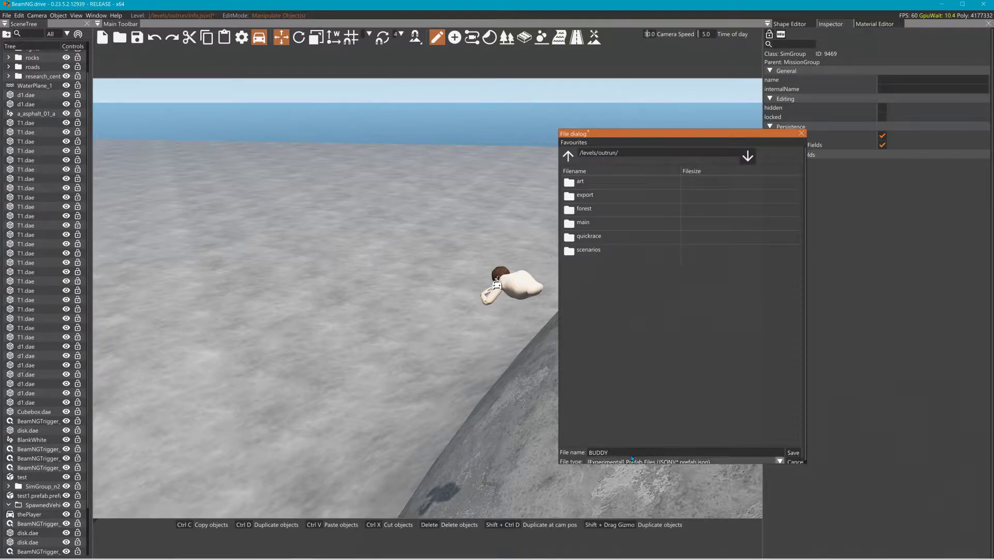
{"action": "left_click", "coordinate": [793, 453]}
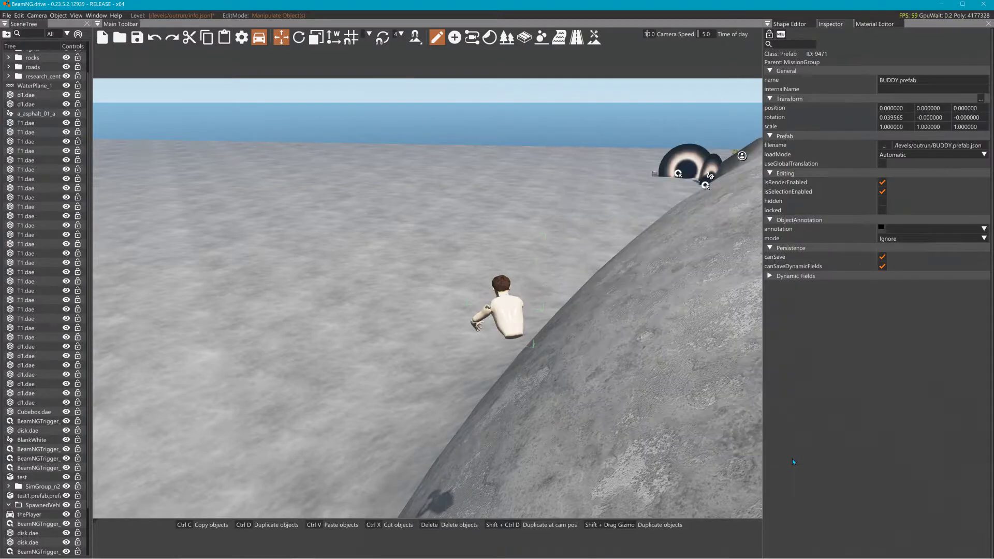
- Save the level with the BUDDY prefab and exit the world editor
{"action": "left_click", "coordinate": [141, 39]}
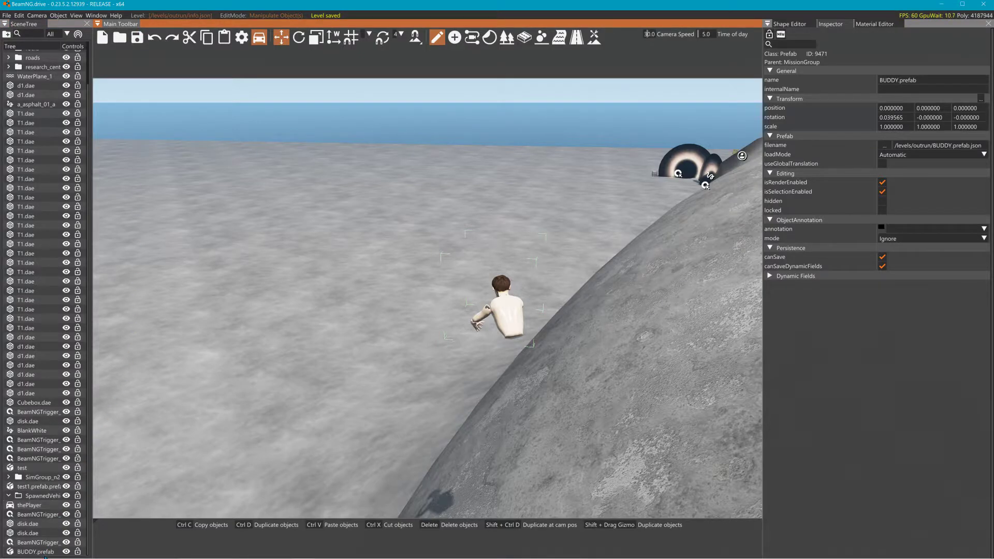
{"action": "left_click", "coordinate": [46, 553]}
{"action": "left_click", "coordinate": [5, 15]}
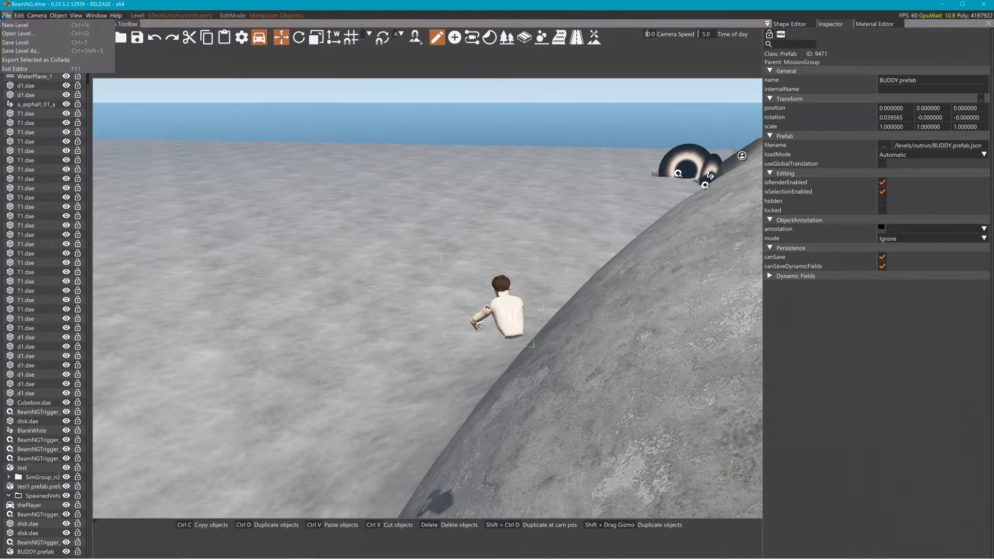
{"action": "left_click", "coordinate": [50, 69]}
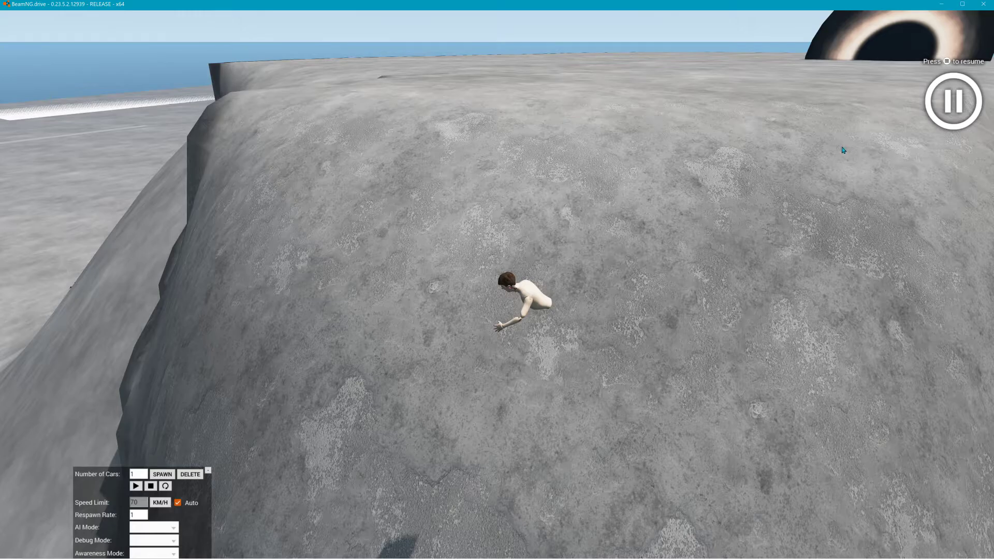
- Resume the simulation and watch the buddy fall down the slope from the free camera
{"action": "key", "text": "j"}
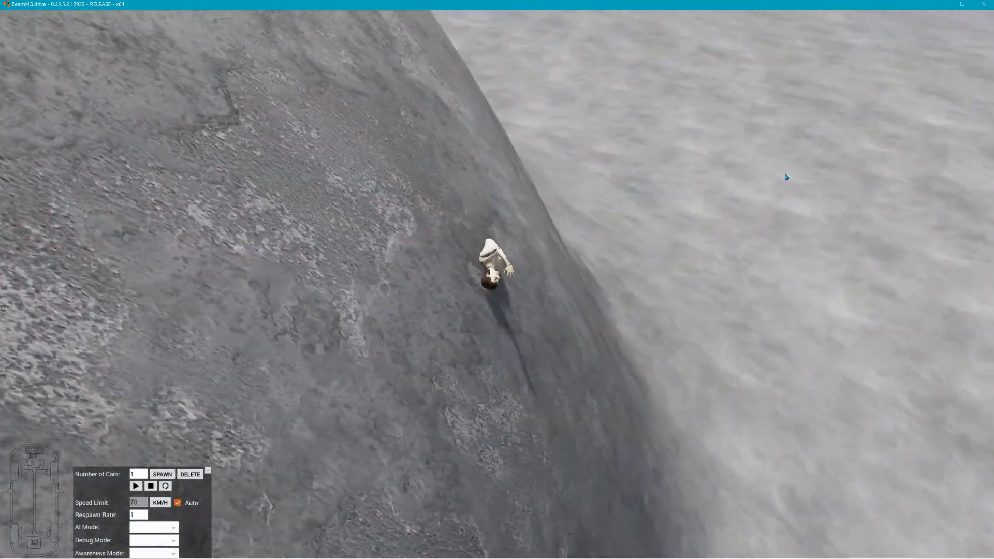
{"action": "key", "text": "shift+c"}
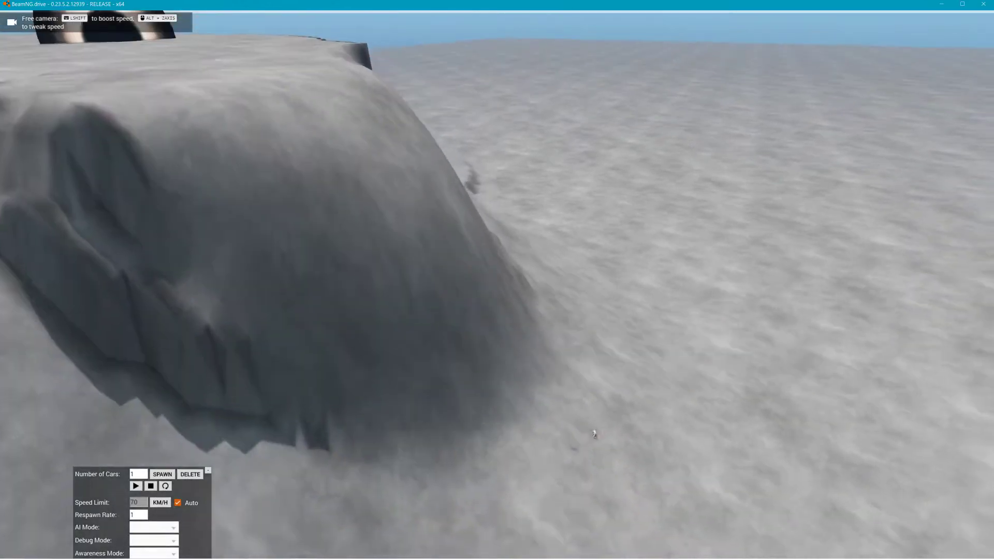
{"action": "key", "text": "s"}
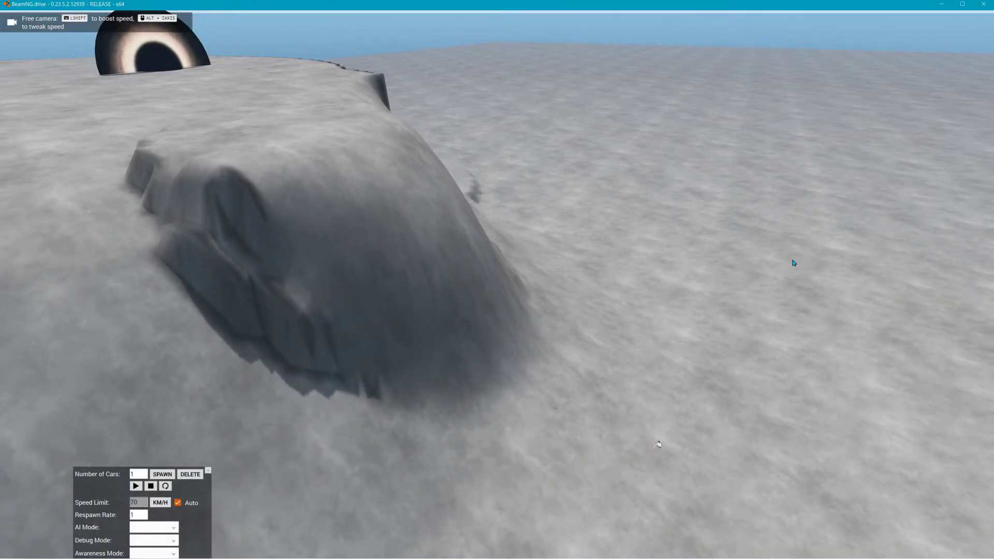
- Move BeamNGTrigger_3 in the world editor to about X -159.16 and Z 301.53, and exit the editor
{"action": "key", "text": "F11"}
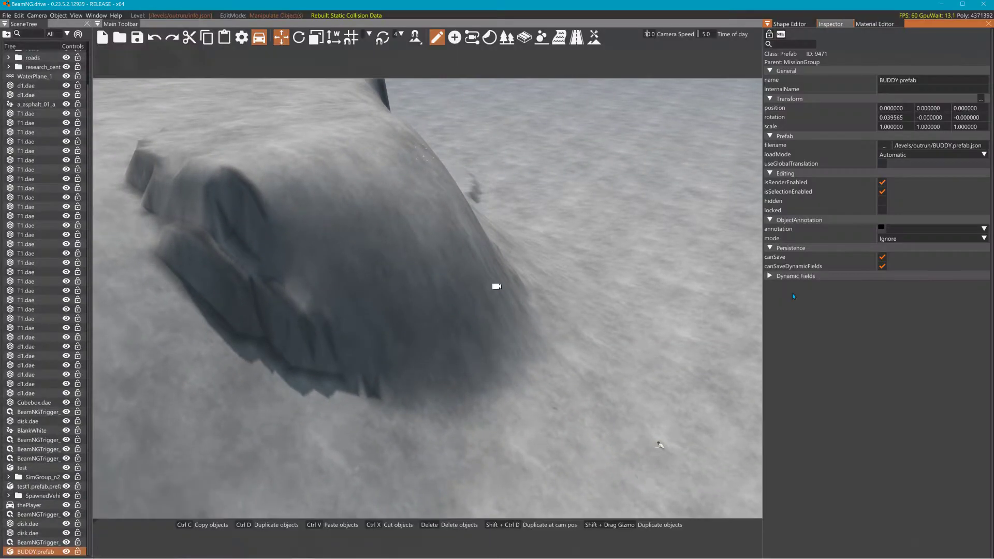
{"action": "left_click", "coordinate": [659, 448]}
{"action": "right_click_drag", "start_coordinate": [678, 427], "coordinate": [750, 414]}
{"action": "left_click", "coordinate": [668, 242]}
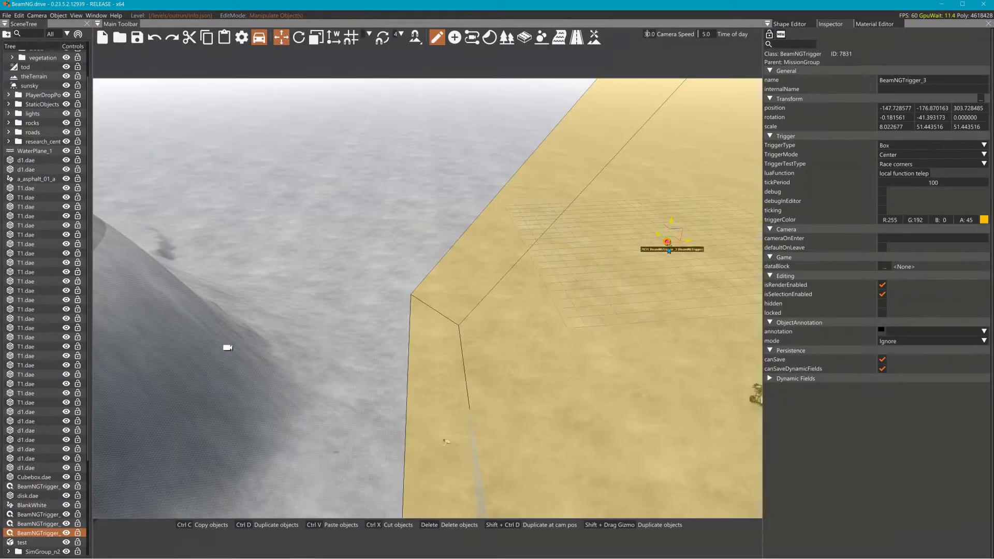
{"action": "right_click_drag", "start_coordinate": [667, 255], "coordinate": [670, 239]}
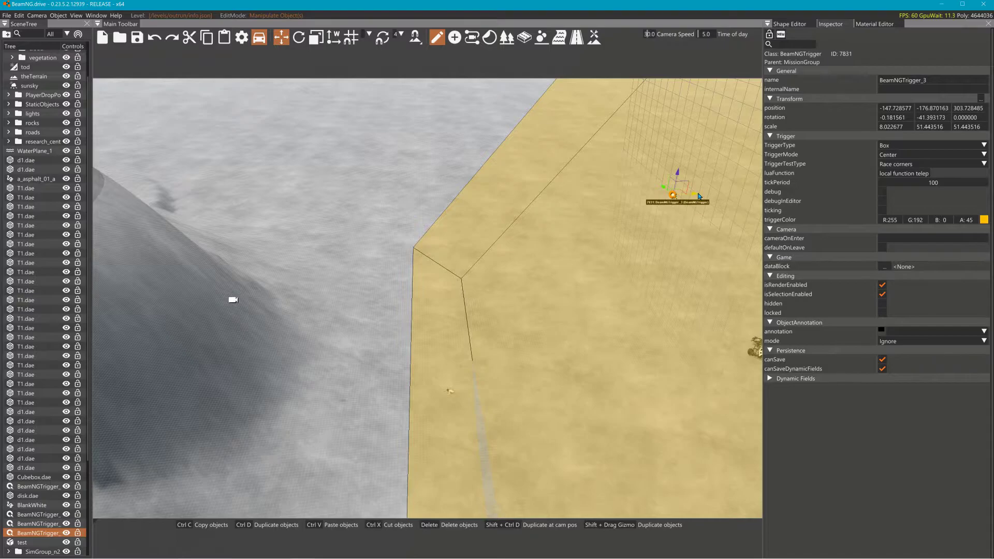
{"action": "left_click_drag", "start_coordinate": [698, 196], "coordinate": [542, 218]}
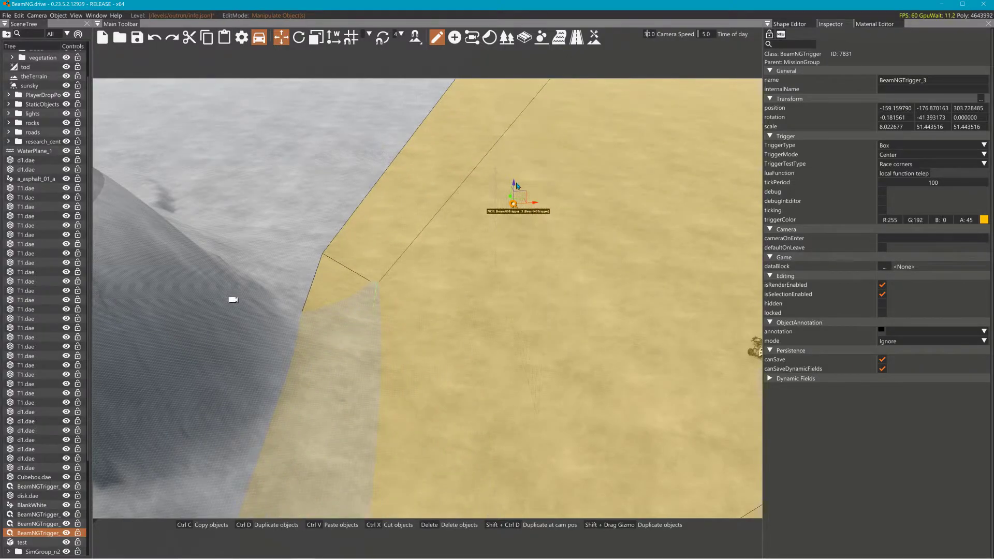
{"action": "left_click_drag", "start_coordinate": [515, 185], "coordinate": [513, 214]}
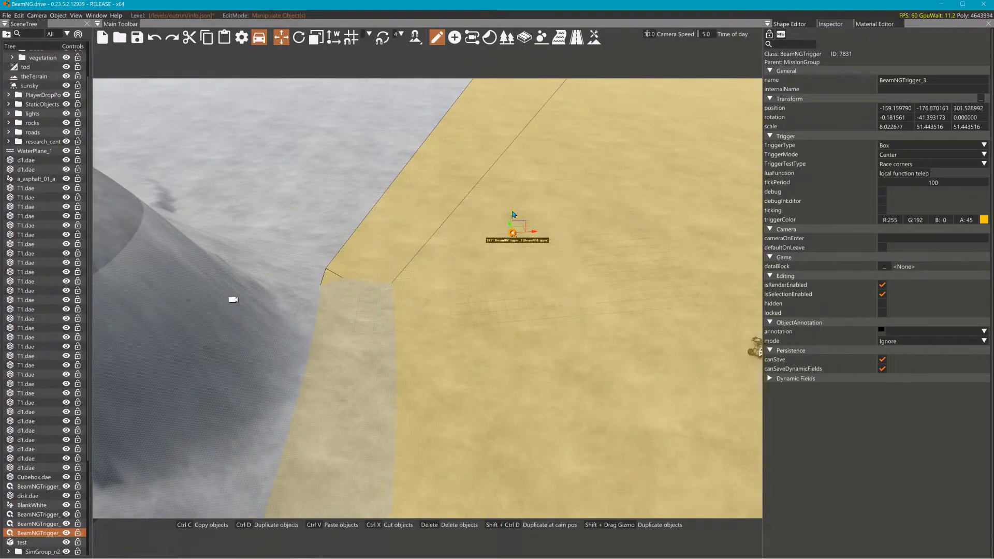
{"action": "key", "text": "F11"}
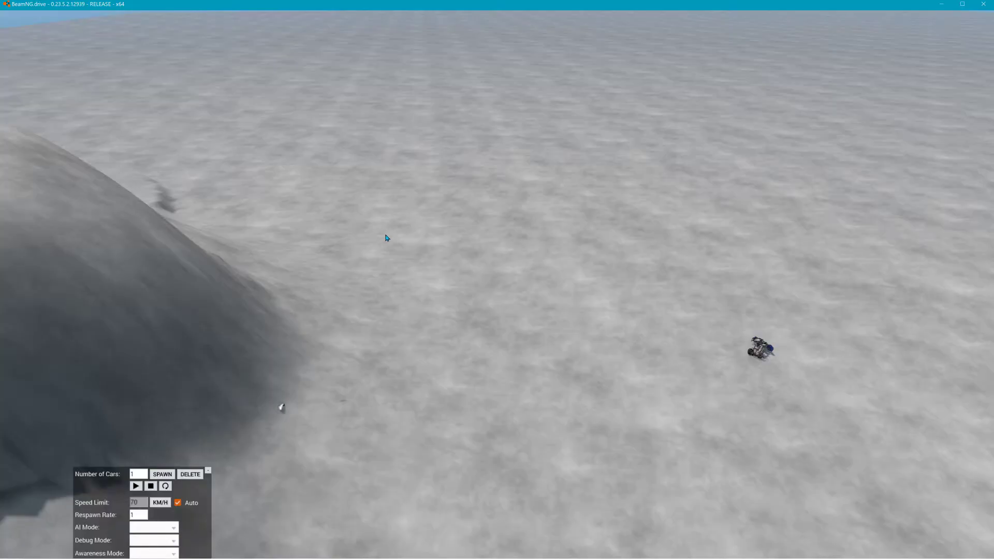
- Save the level with the repositioned trigger in the world editor and return to the simulation
{"action": "right_click_drag", "start_coordinate": [311, 259], "coordinate": [304, 259]}
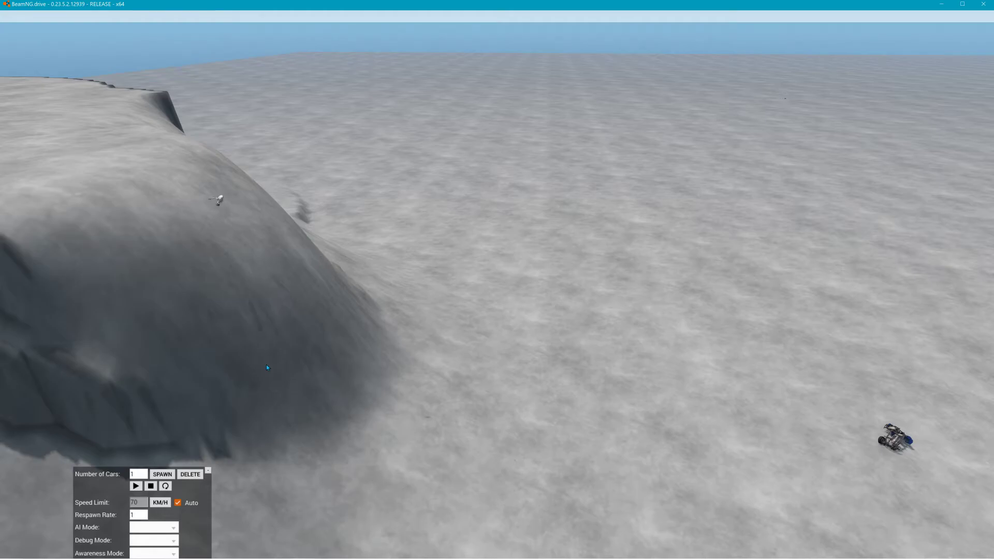
{"action": "key", "text": "F11"}
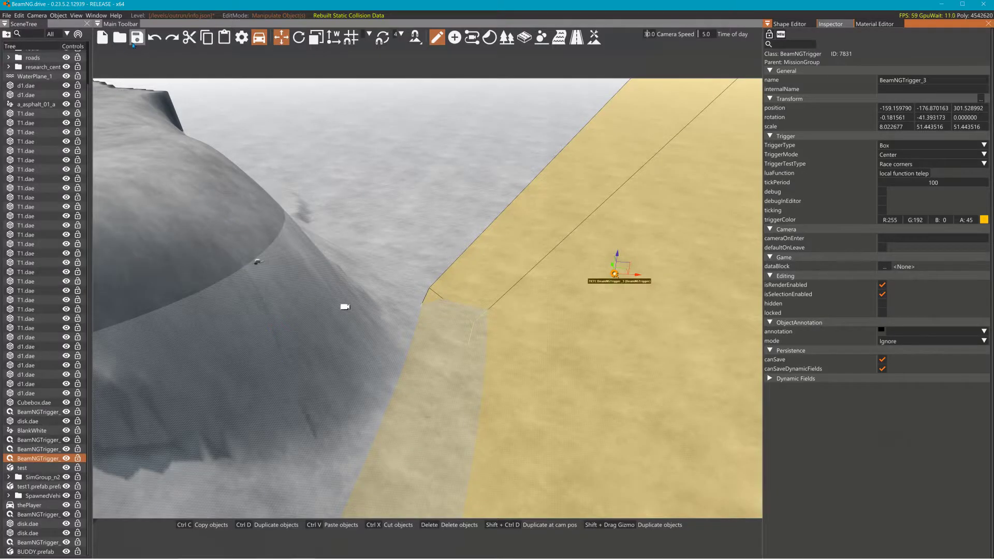
{"action": "key", "text": "F11"}
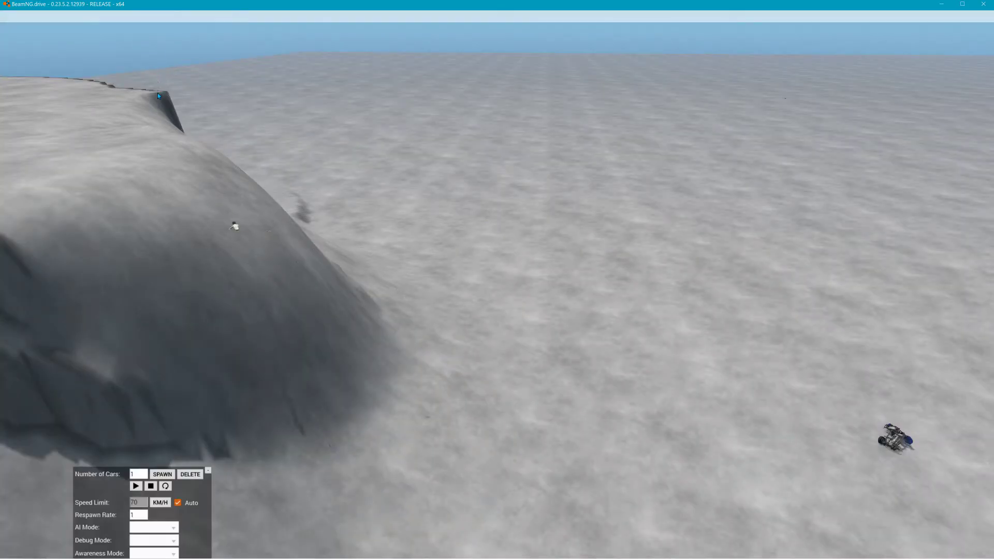
- Leave the level for the main menu, exit BeamNG.drive and relaunch the game from the desktop
{"action": "key", "text": "Escape"}
{"action": "left_click", "coordinate": [8, 550]}
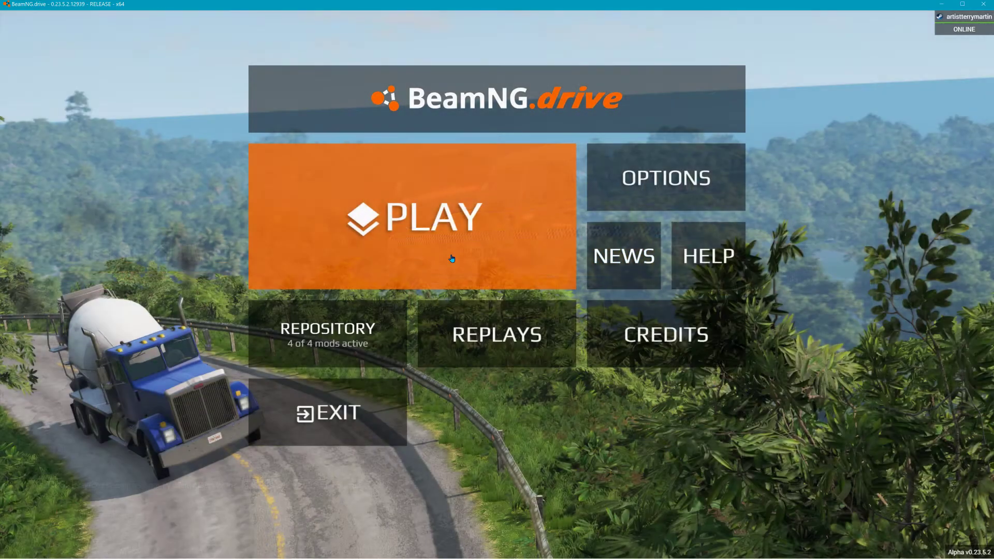
{"action": "left_click", "coordinate": [376, 437]}
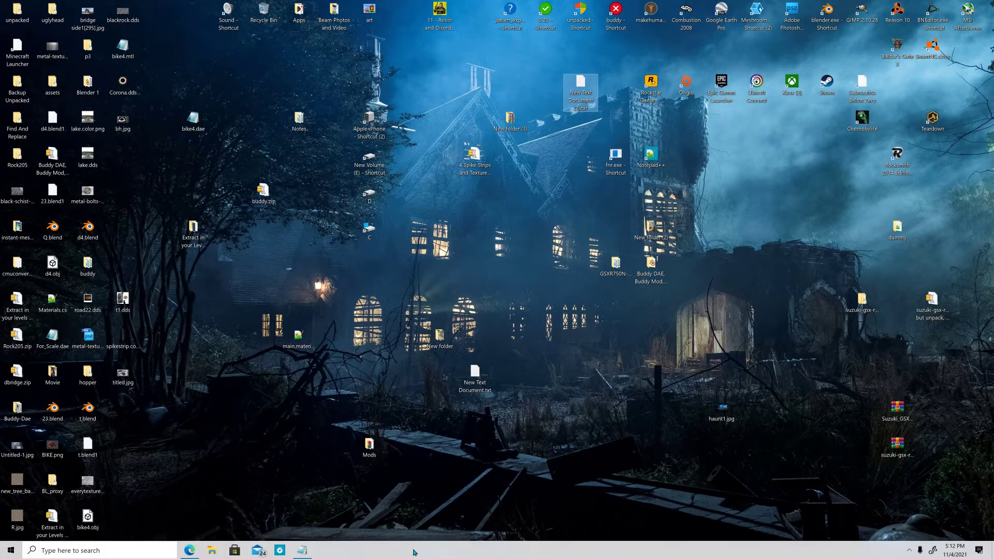
{"action": "double_click", "coordinate": [932, 47]}
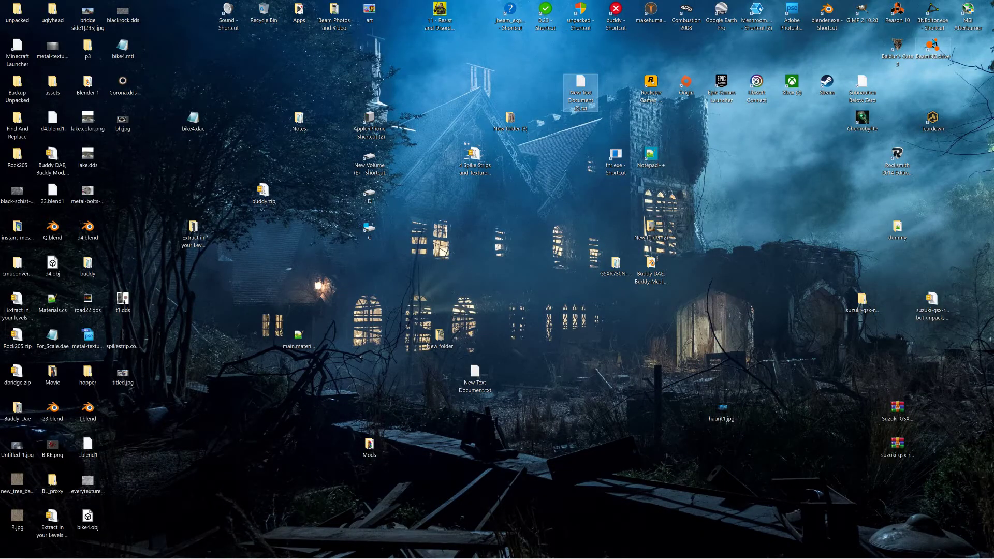
{"action": "left_click", "coordinate": [463, 253]}
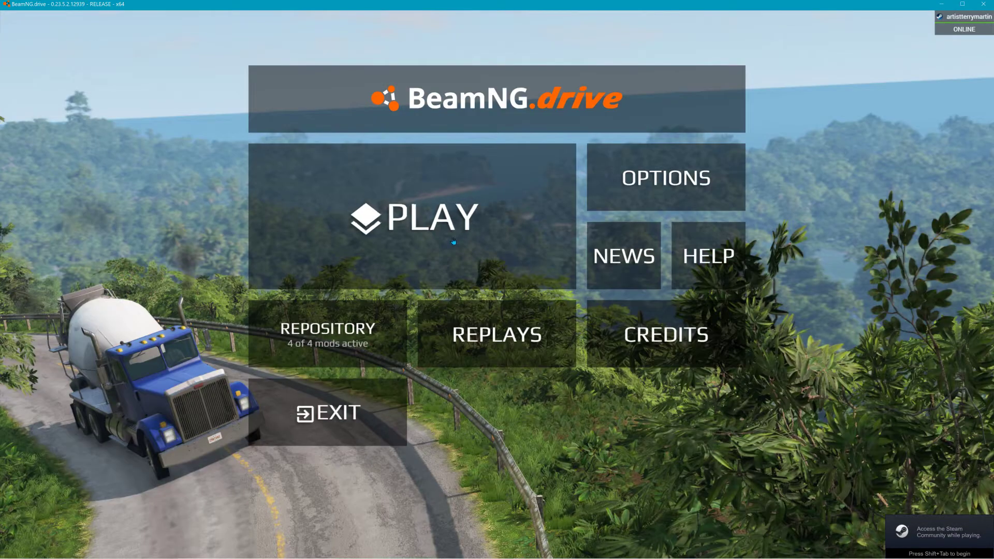
- Load the outrun level in Freeroam at the default spawn_north spawn point
{"action": "left_click", "coordinate": [454, 240]}
{"action": "left_click", "coordinate": [560, 241]}
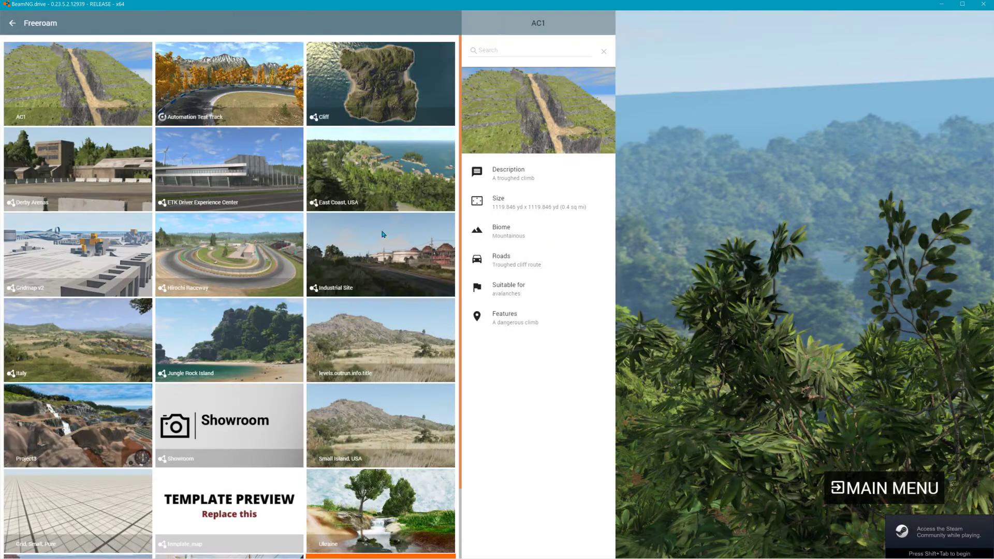
{"action": "left_click", "coordinate": [327, 382]}
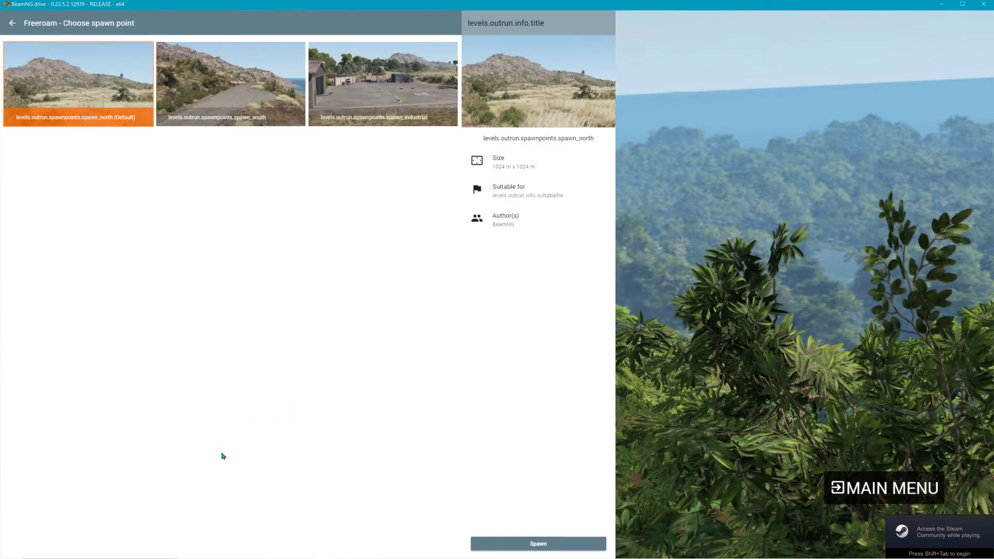
{"action": "left_click", "coordinate": [535, 552]}
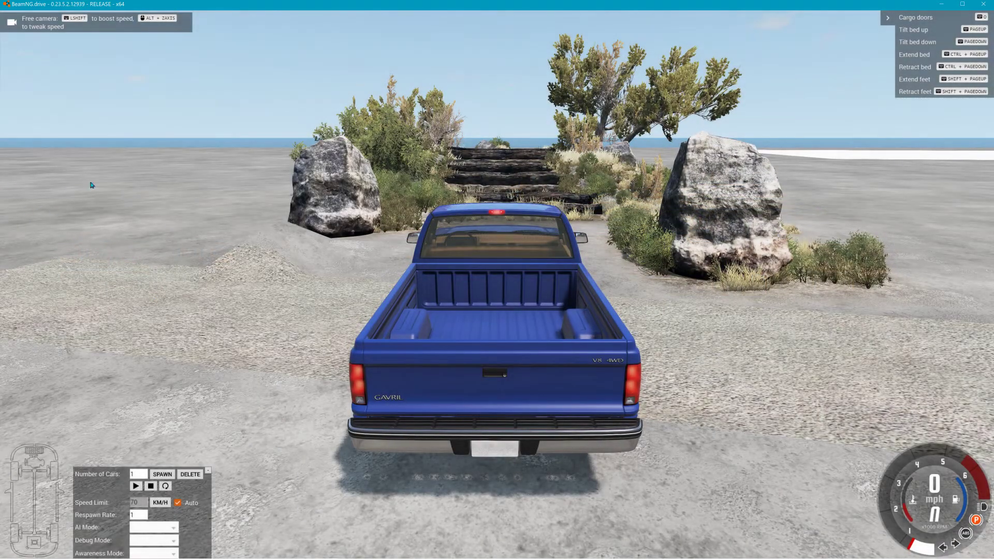
- Fly the free camera from the pickup to the hill and examine how the prefab buddy falls down the slope
{"action": "right_click_drag", "start_coordinate": [146, 184], "coordinate": [26, 168]}
{"action": "key", "text": "w"}
{"action": "key", "text": "w"}
{"action": "right_click_drag", "start_coordinate": [141, 355], "coordinate": [126, 355]}
{"action": "key", "text": "s"}
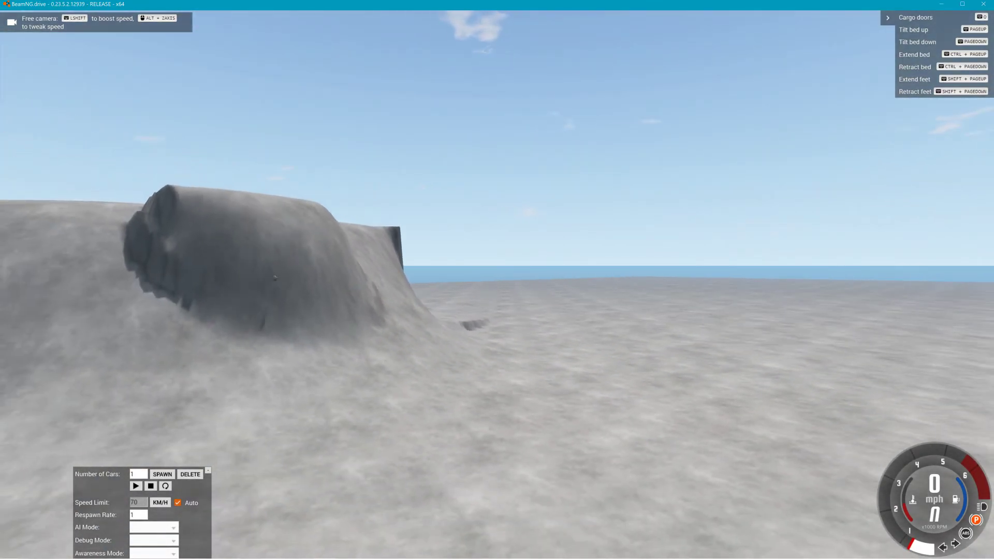
{"action": "key", "text": "a"}
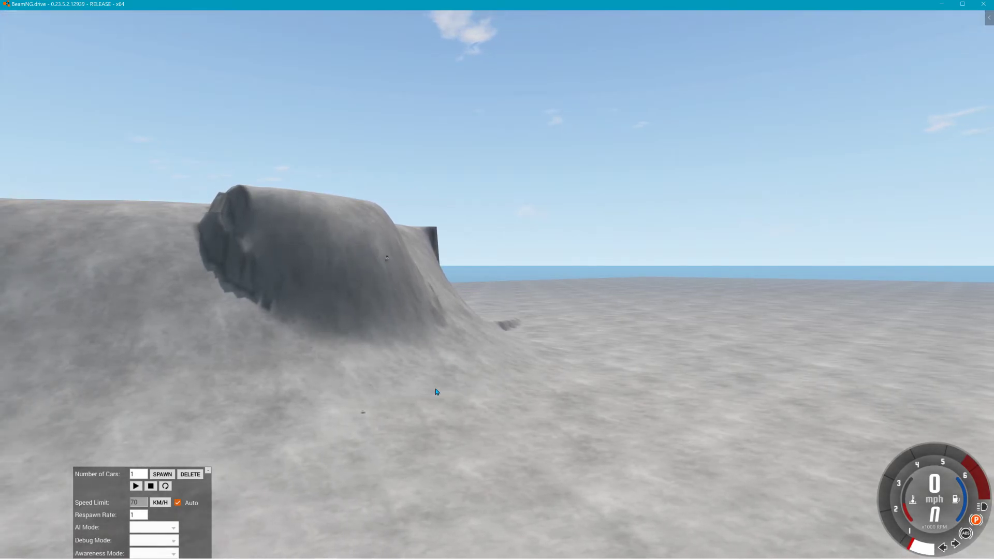
{"action": "key", "text": "a"}
{"action": "right_click_drag", "start_coordinate": [448, 393], "coordinate": [470, 399]}
{"action": "key", "text": "w"}
{"action": "key", "text": "w"}
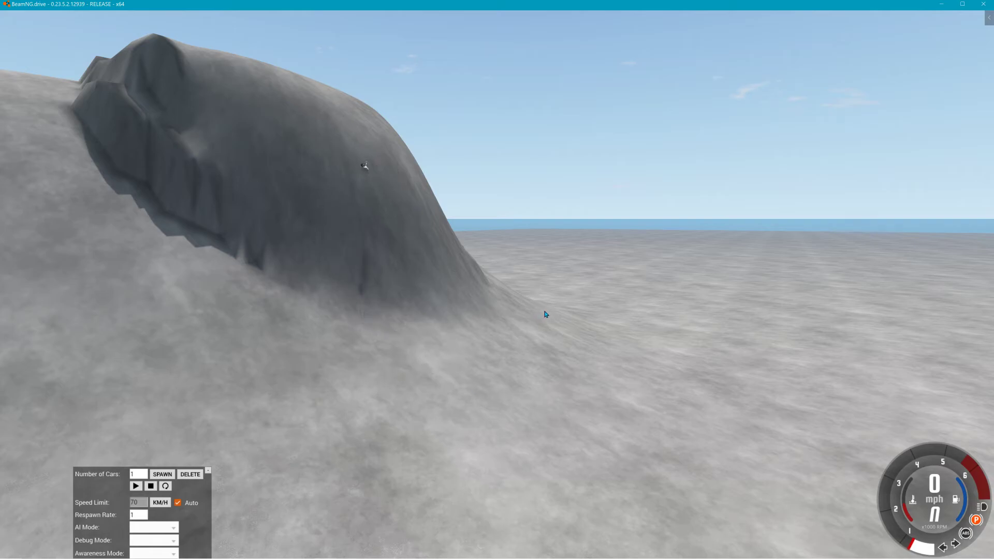
{"action": "key", "text": "s"}
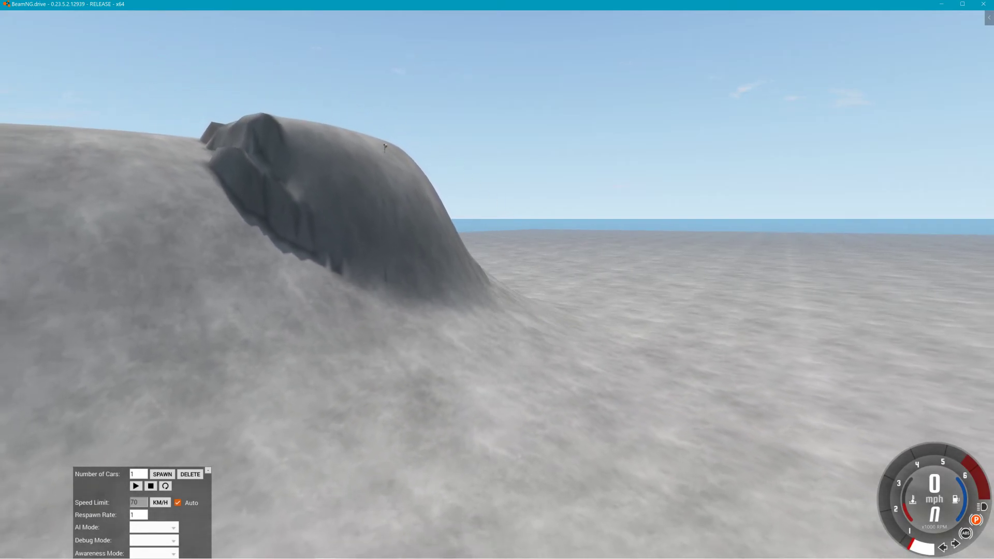
- Tour the level with the free camera, viewing the black holes, the parked pickup and the log steps, and return toward the hill
{"action": "right_click_drag", "start_coordinate": [470, 400], "coordinate": [352, 398]}
{"action": "key", "text": "a"}
{"action": "key", "text": "s"}
{"action": "key", "text": "w"}
{"action": "key", "text": "s"}
{"action": "key", "text": "KP_4"}
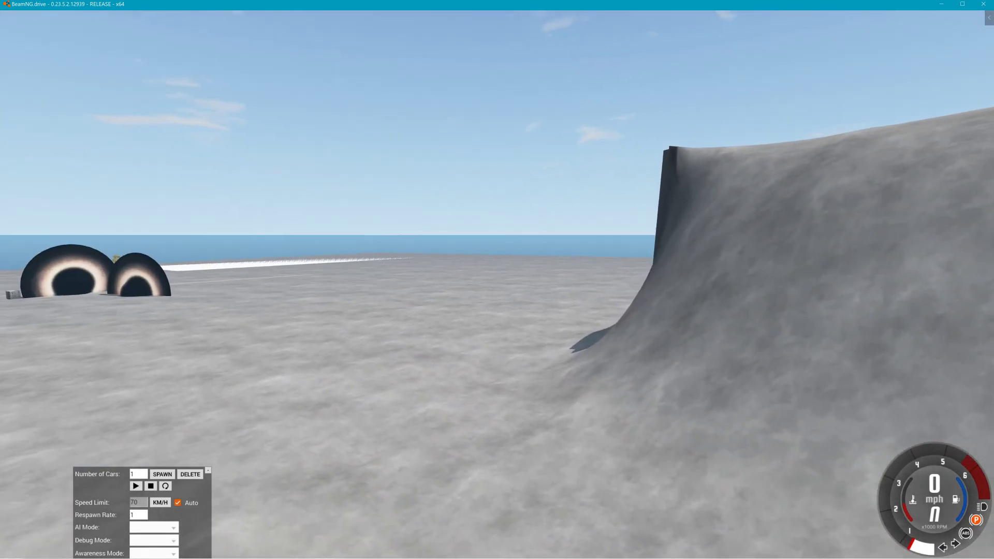
{"action": "key", "text": "w"}
{"action": "key", "text": "KP_4"}
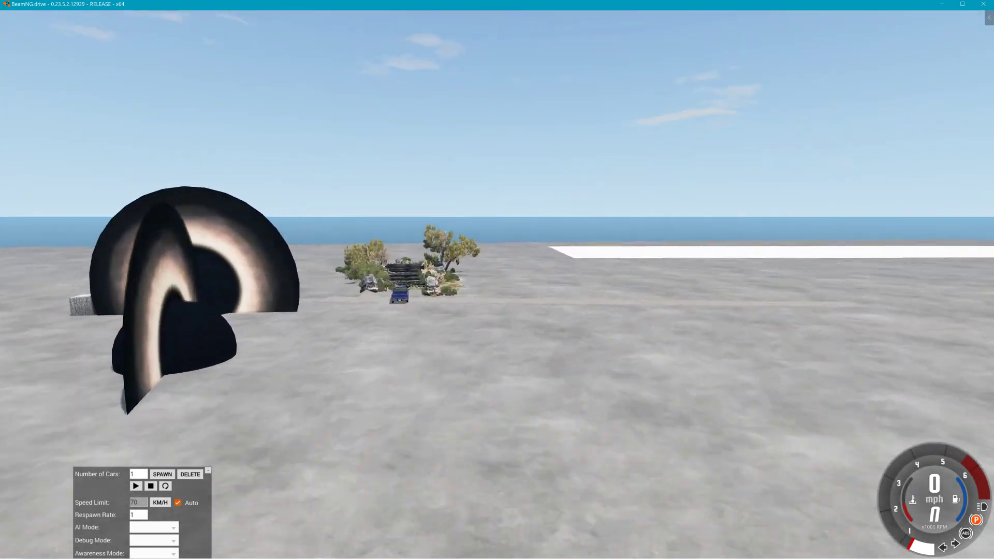
{"action": "key", "text": "w"}
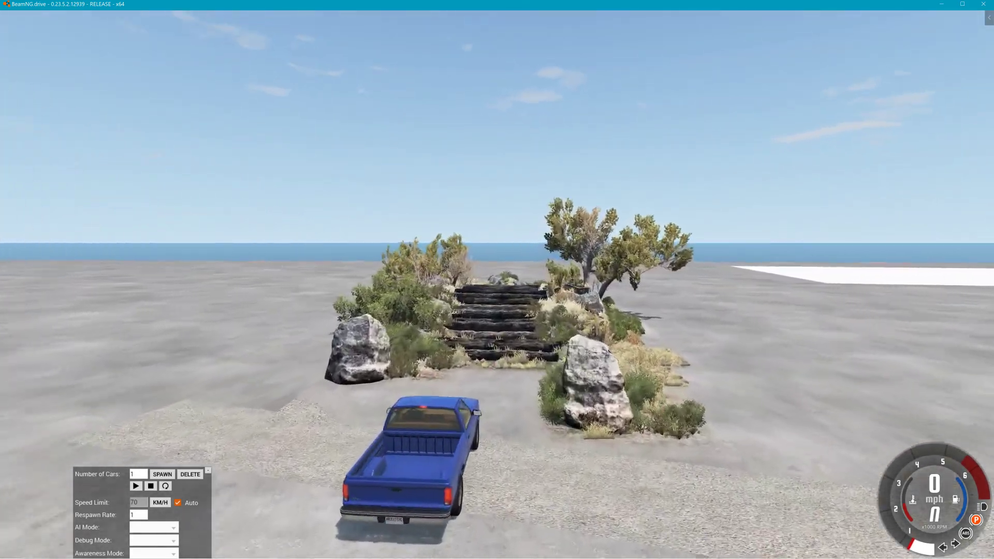
{"action": "key", "text": "w"}
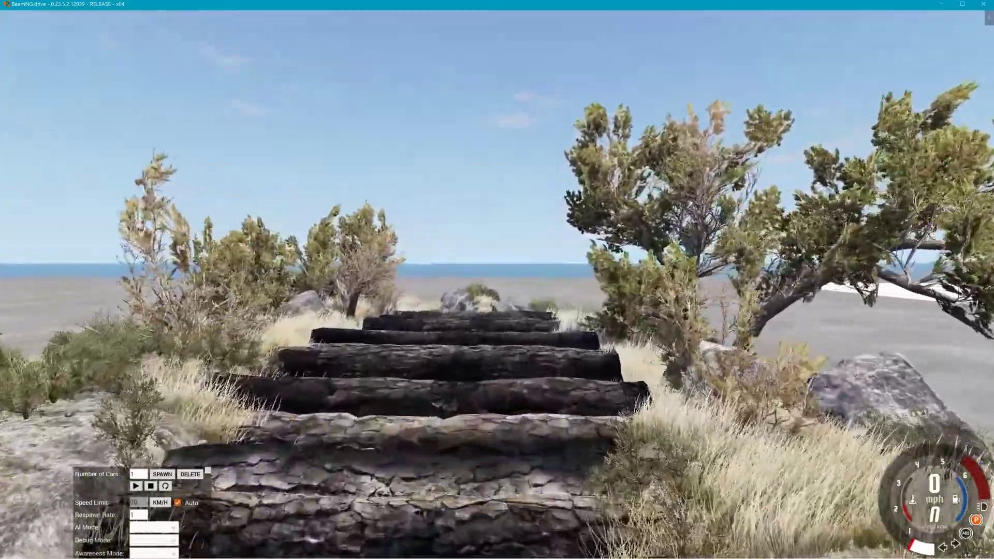
{"action": "key", "text": "w"}
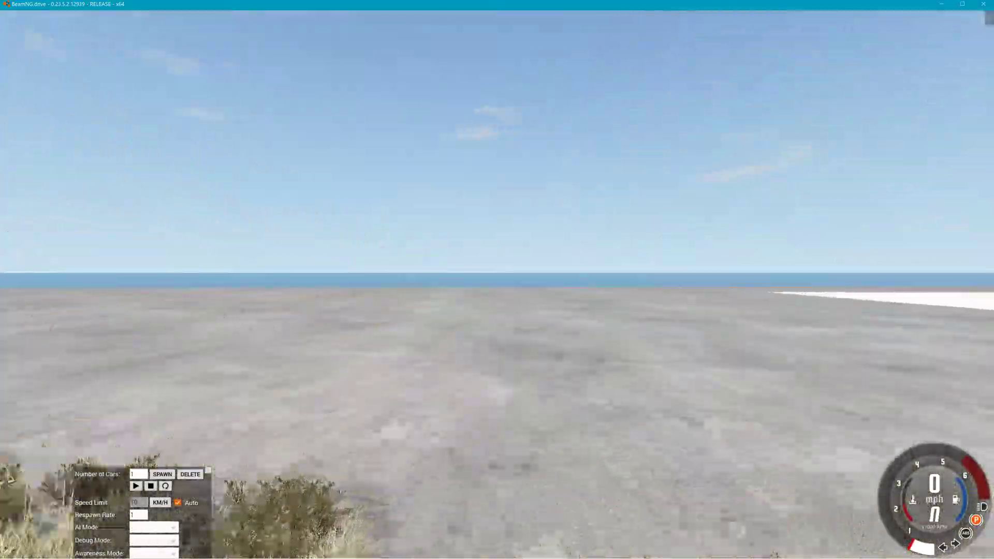
{"action": "key", "text": "s"}
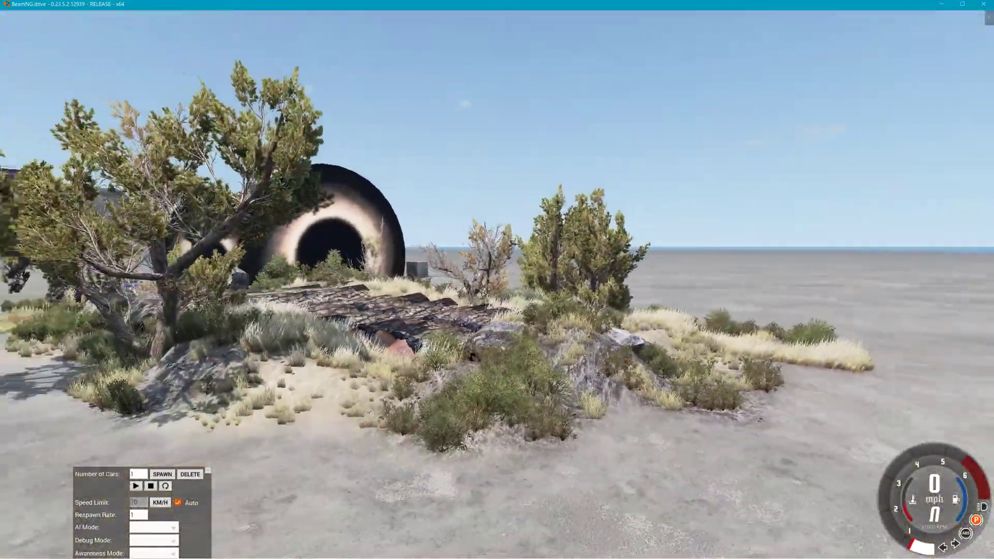
{"action": "key", "text": "w"}
{"action": "key", "text": "KP_4"}
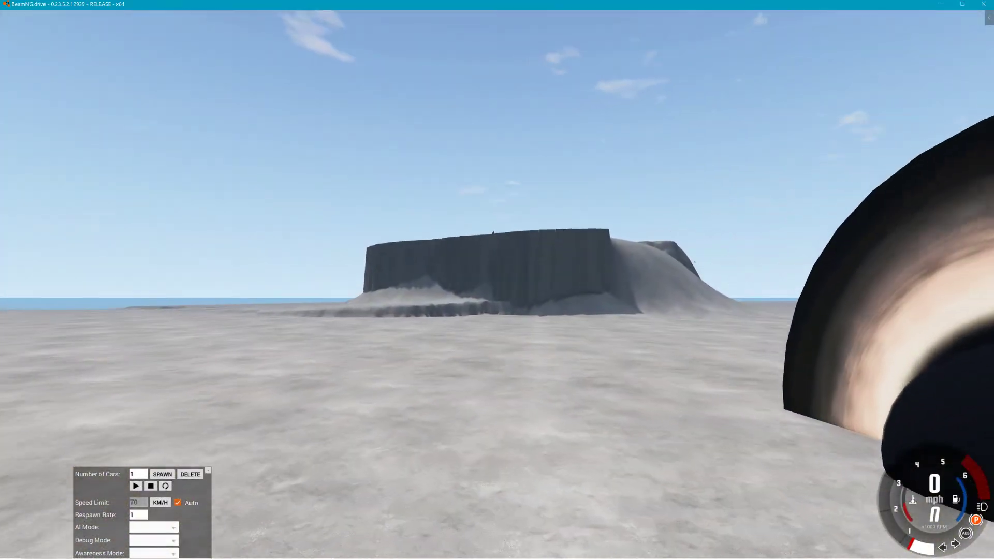
{"action": "key", "text": "w"}
{"action": "key", "text": "KP_6"}
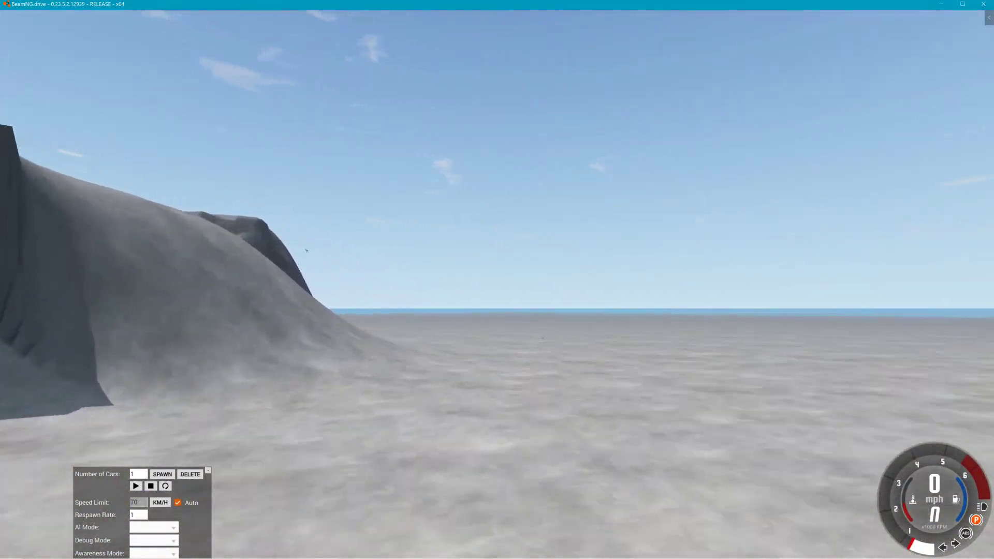